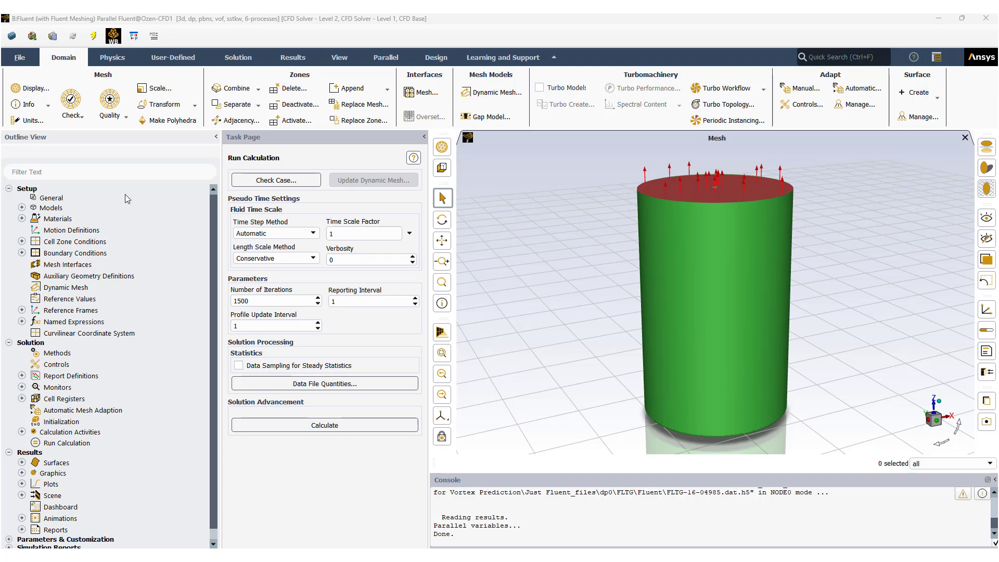
# Review the multiphase model settings and the phase setup for air and water, then close the settings
pyautogui.click(22, 208)
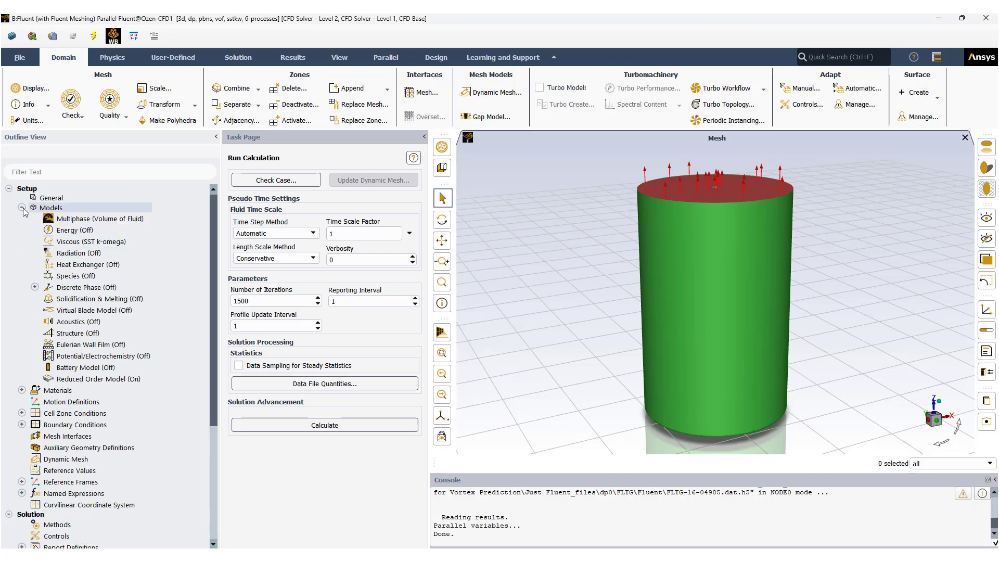
pyautogui.doubleClick(98, 221)
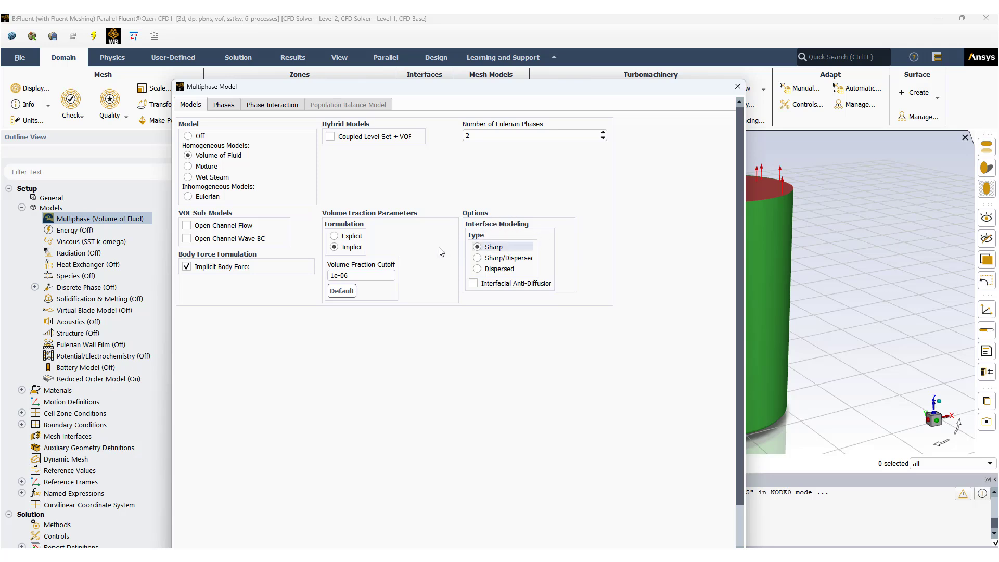
pyautogui.click(224, 105)
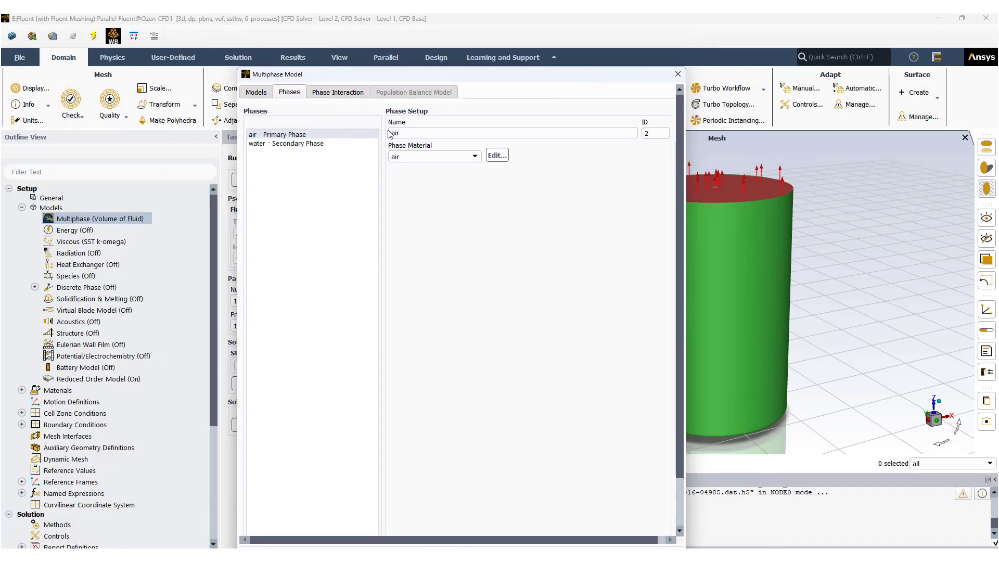
pyautogui.click(301, 143)
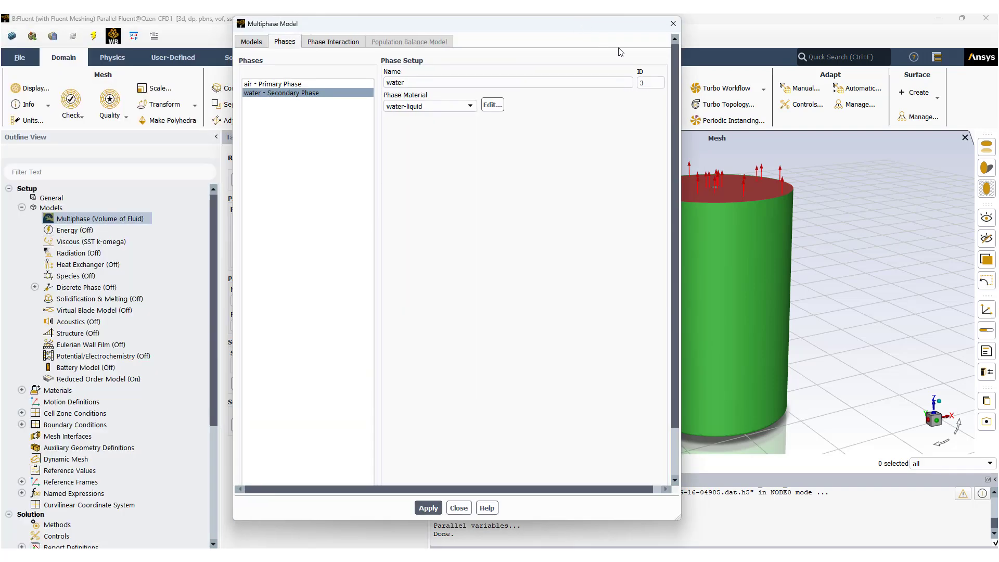
pyautogui.moveTo(619, 23); pyautogui.dragTo(655, 80)
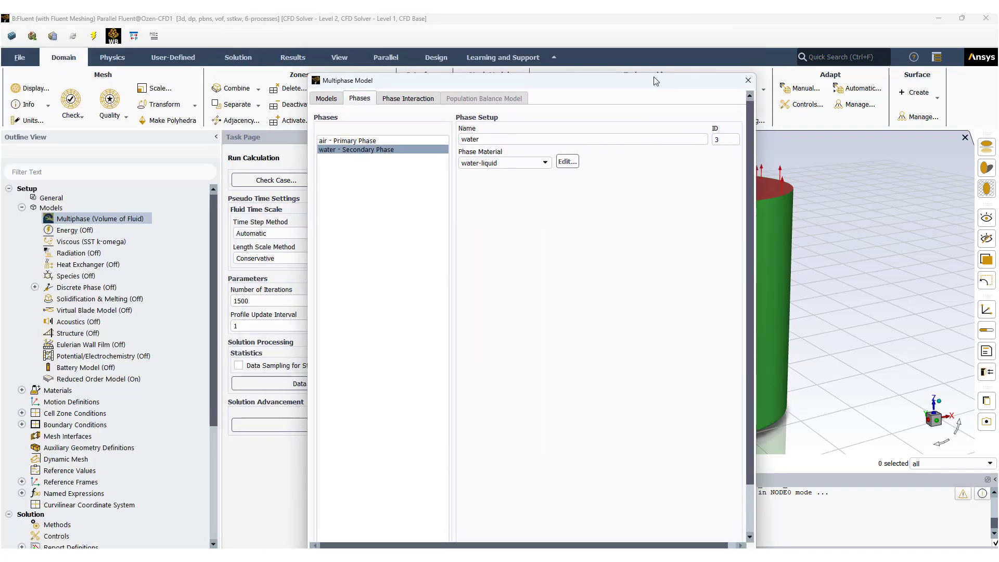
pyautogui.click(750, 81)
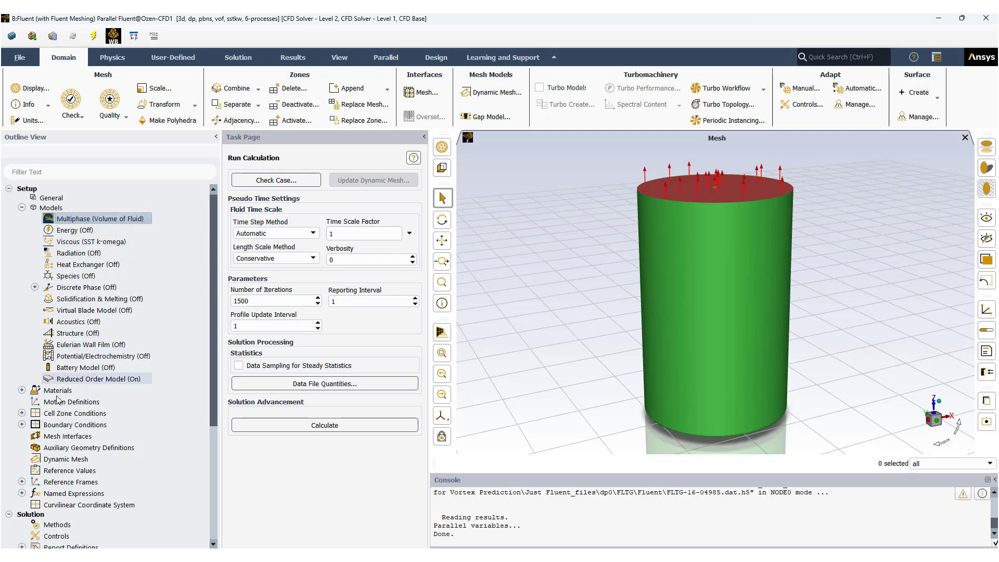
# Expand the fluid materials and the fluid cell zones in the outline, including the phases of the mrf zone
pyautogui.click(21, 390)
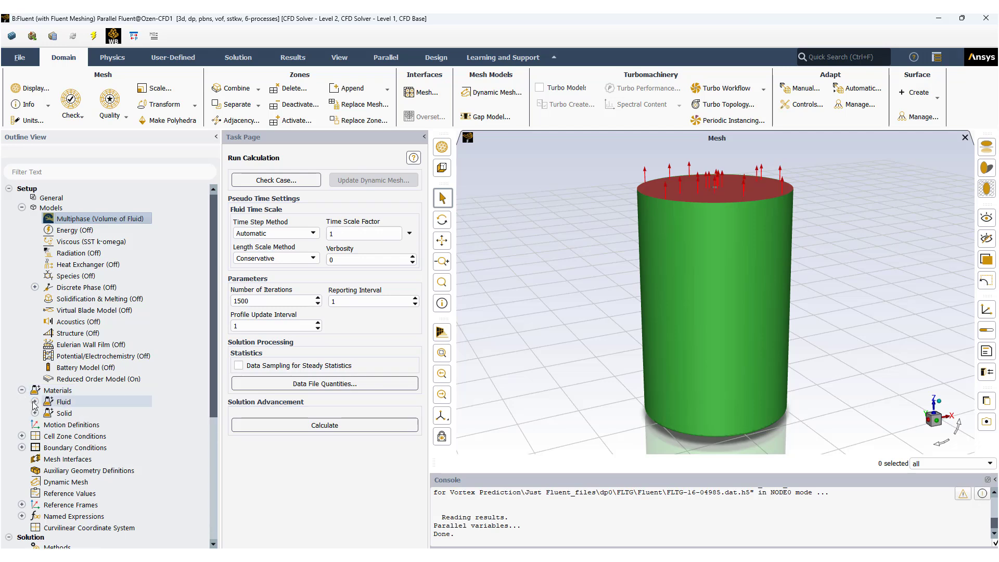
pyautogui.click(34, 401)
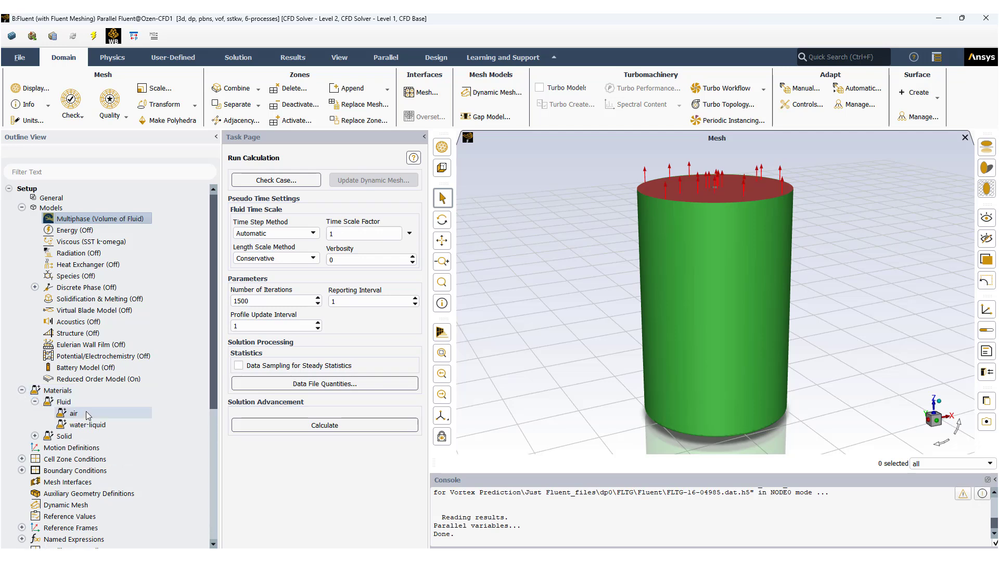
pyautogui.scroll(-1, 139, 412)
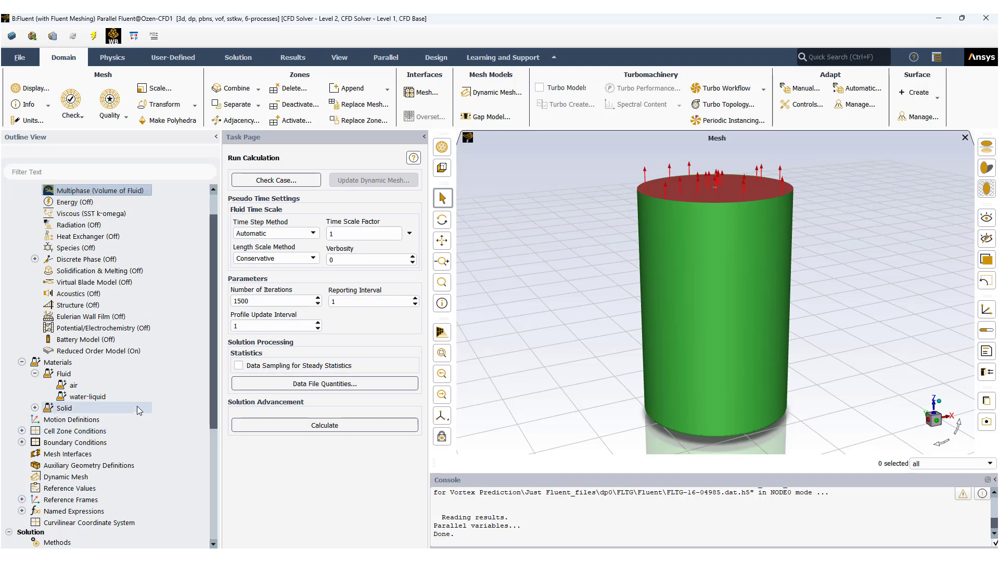
pyautogui.scroll(-1, 138, 411)
pyautogui.click(21, 396)
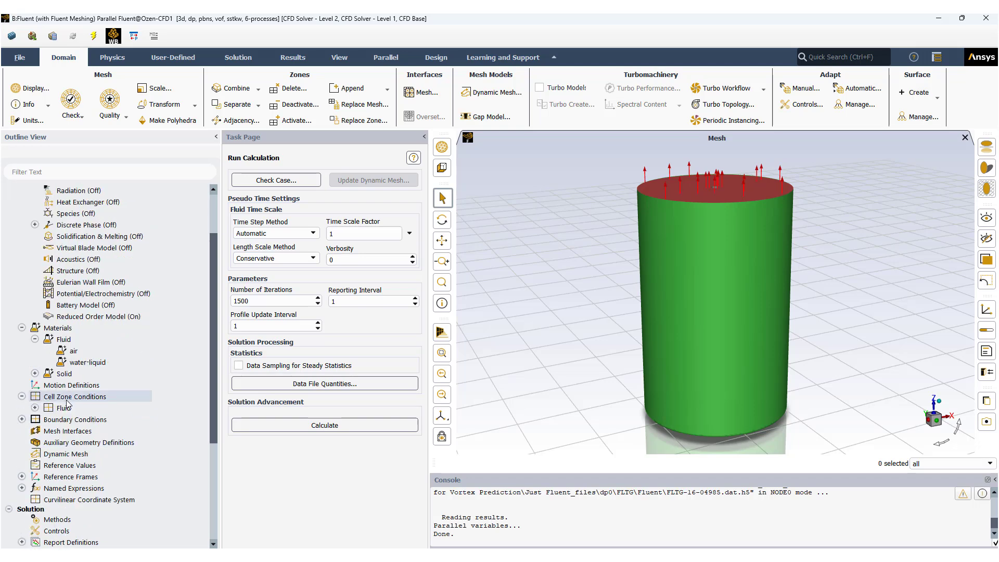
pyautogui.click(35, 407)
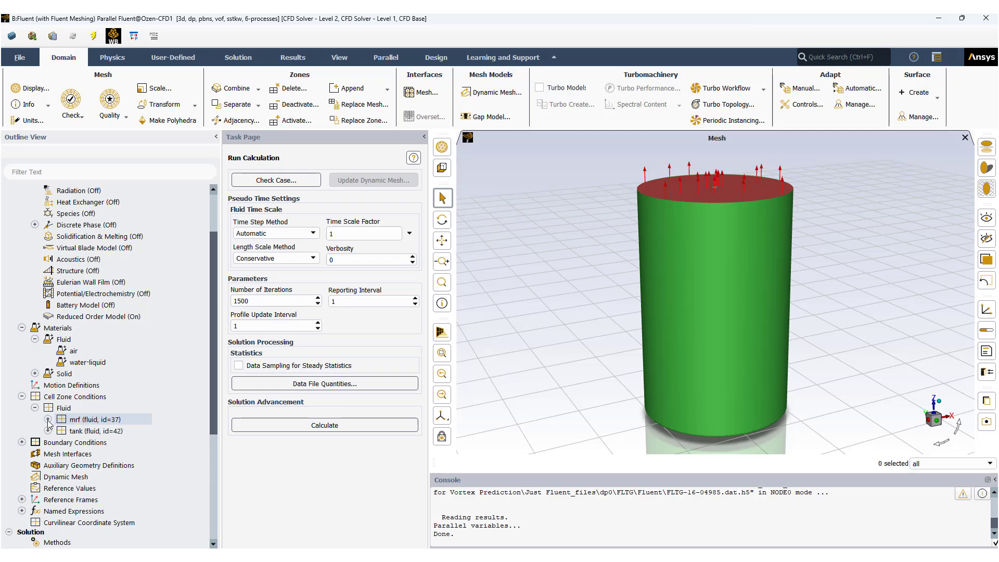
pyautogui.doubleClick(82, 421)
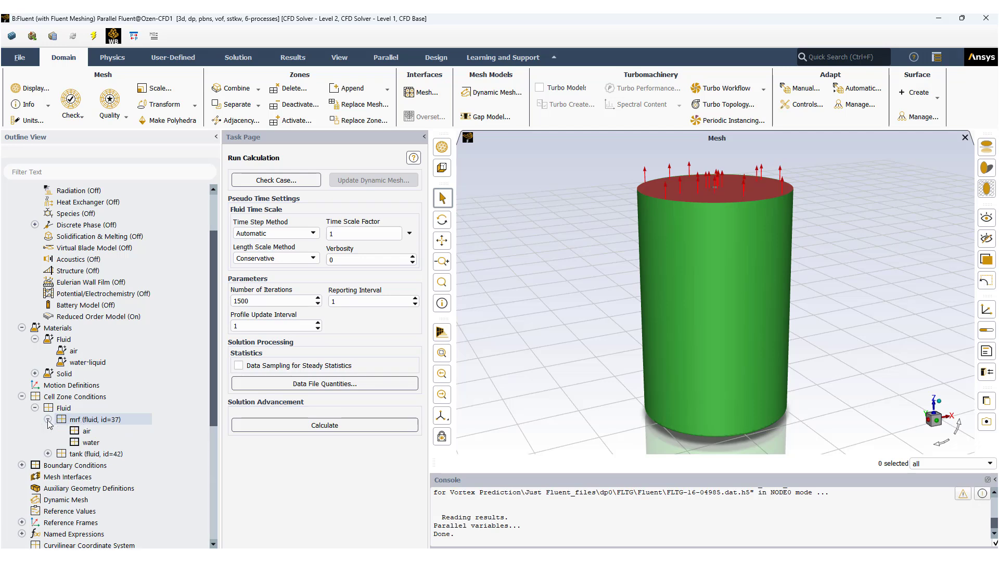
# Display only the mrf cell zone in the graphics window and inspect it from above
pyautogui.rightClick(77, 421)
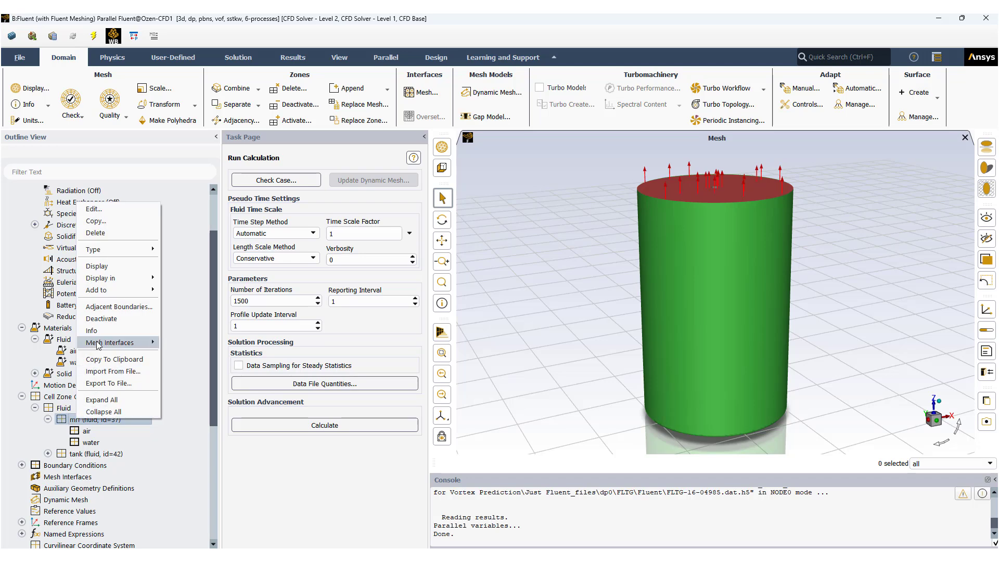
pyautogui.click(97, 265)
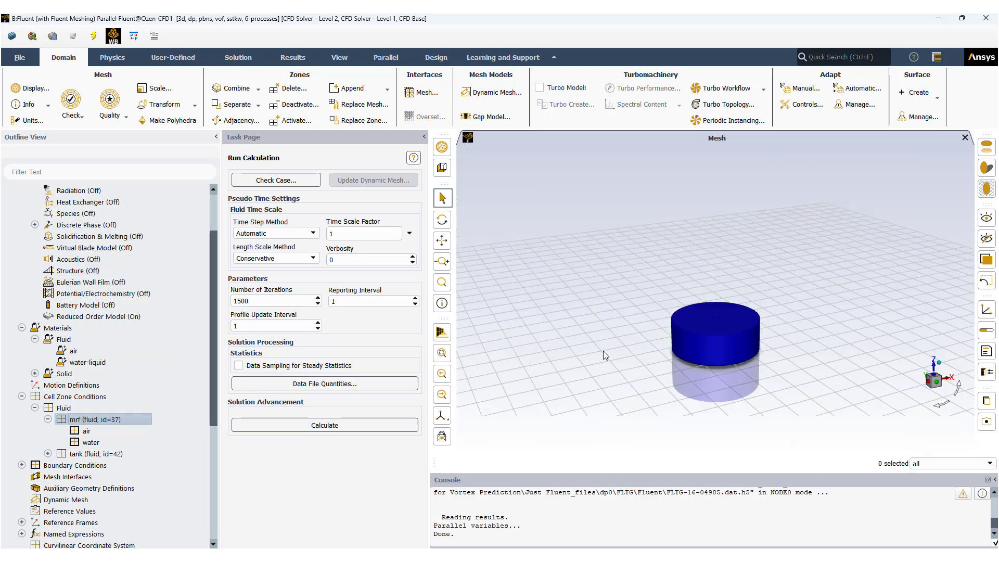
pyautogui.scroll(3, 716, 329)
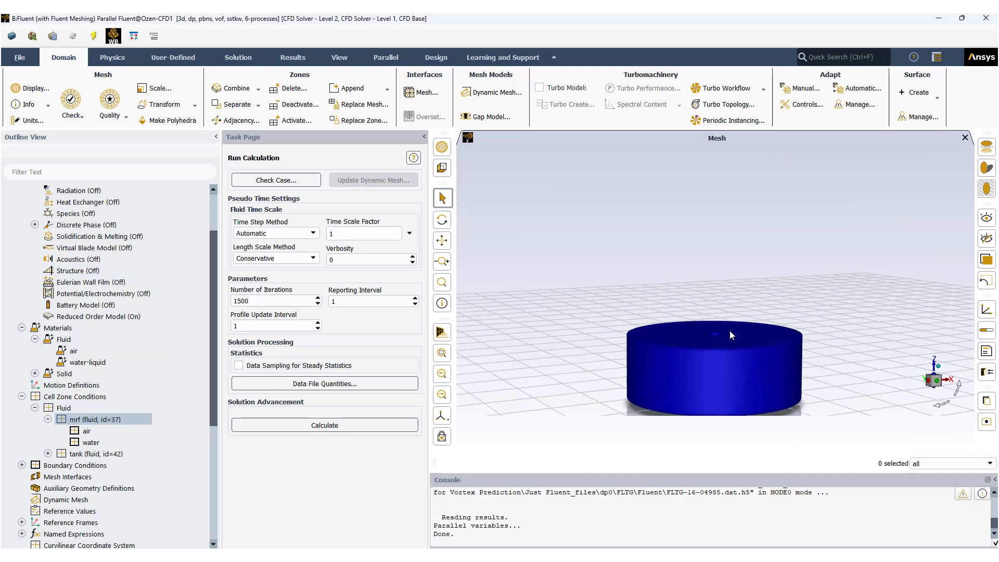
pyautogui.moveTo(730, 329); pyautogui.dragTo(716, 306)
pyautogui.scroll(3, 718, 307)
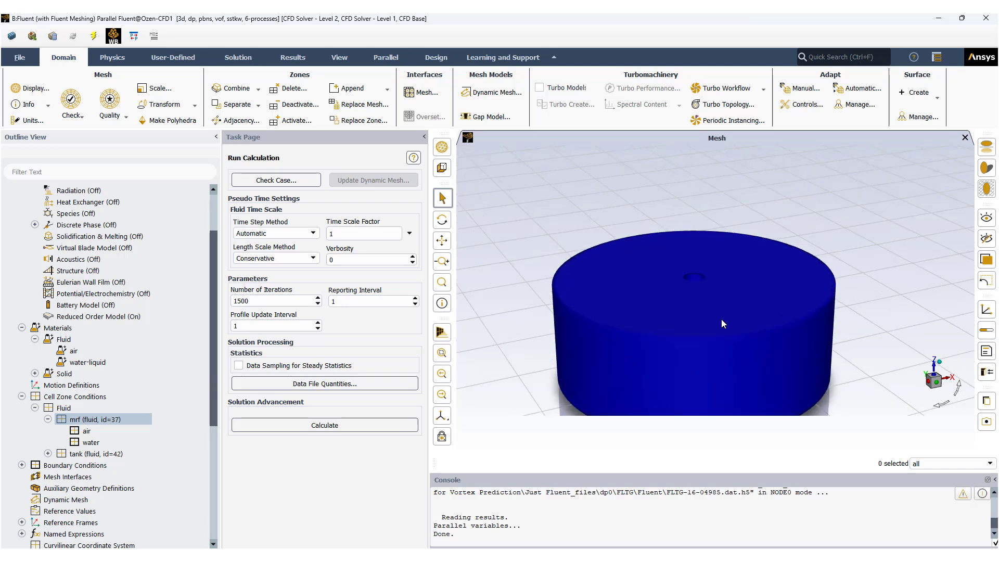
pyautogui.scroll(-3, 722, 324)
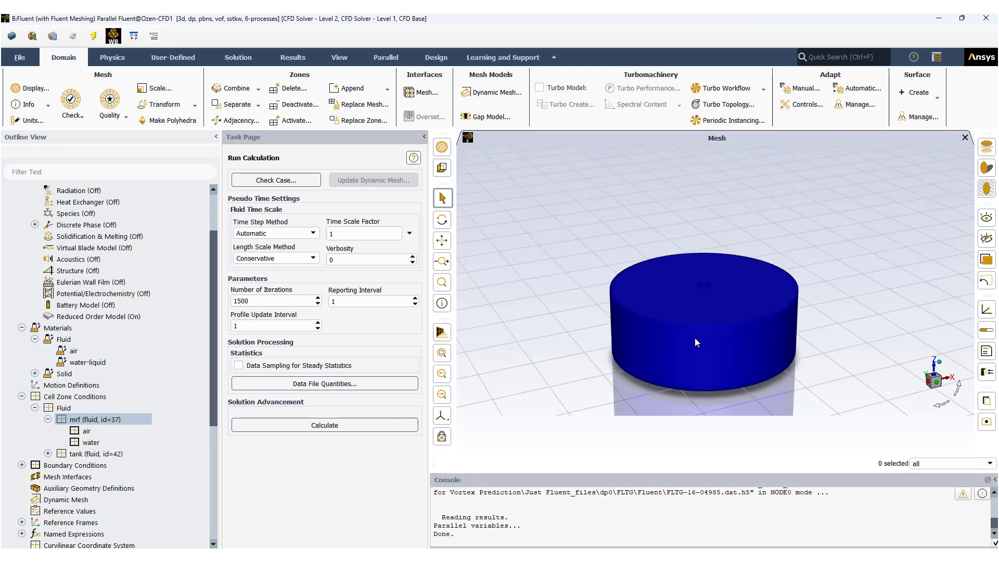
# Display only the tank cell zone and inspect the whole cylinder
pyautogui.rightClick(78, 456)
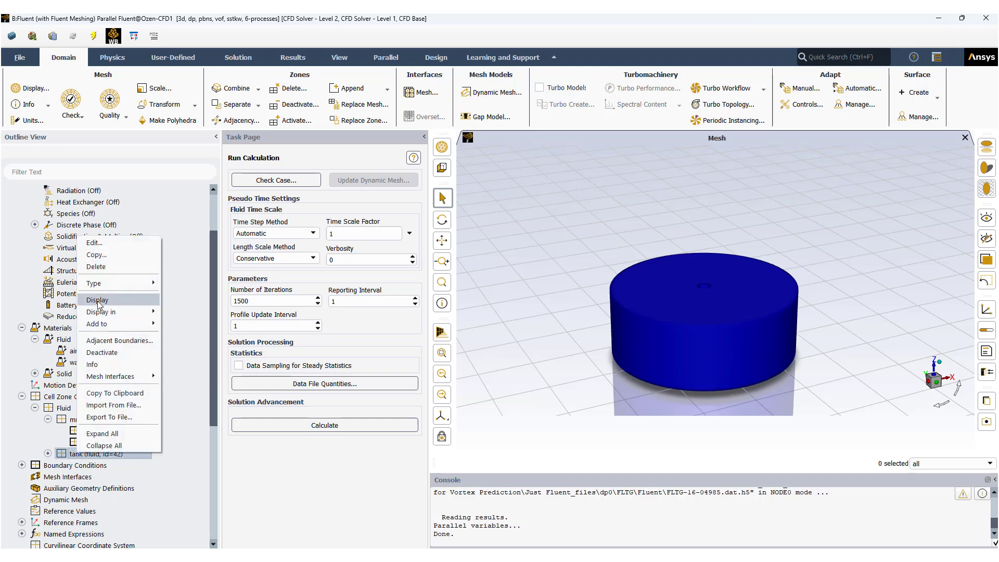
pyautogui.click(98, 301)
pyautogui.scroll(-4, 669, 335)
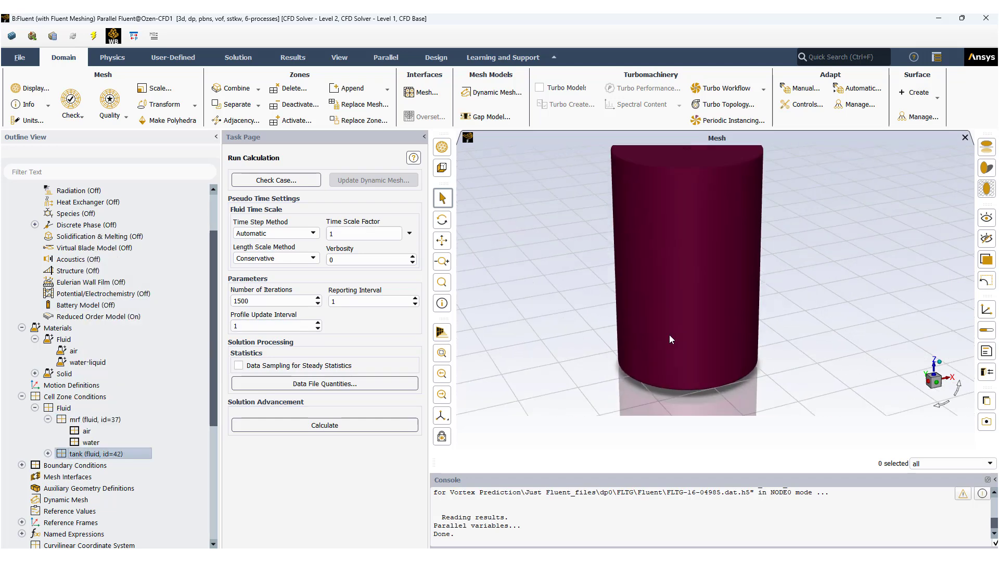
pyautogui.moveTo(669, 318); pyautogui.dragTo(648, 305)
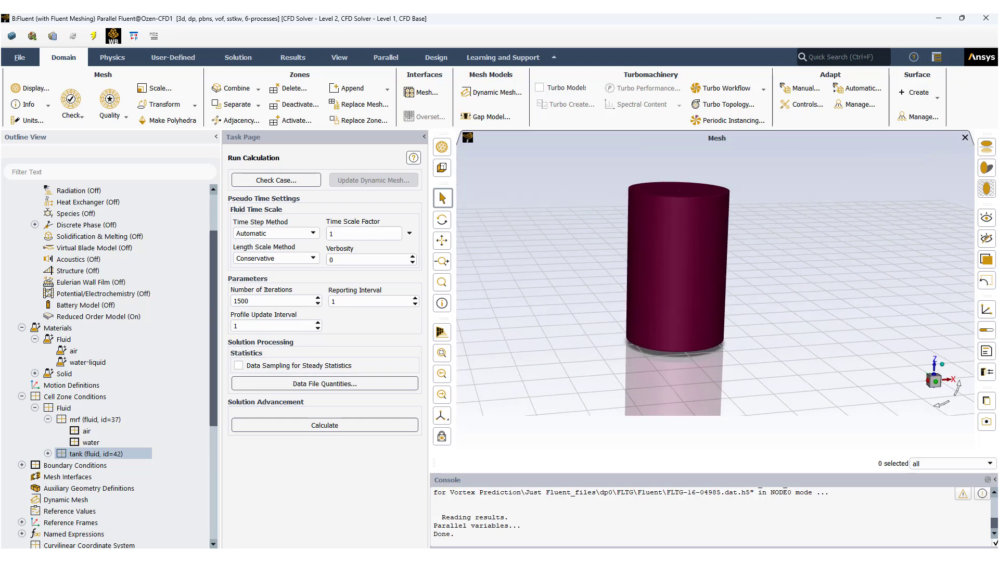
# Expand the outlet boundary conditions and select the tank_top pressure outlet
pyautogui.click(22, 465)
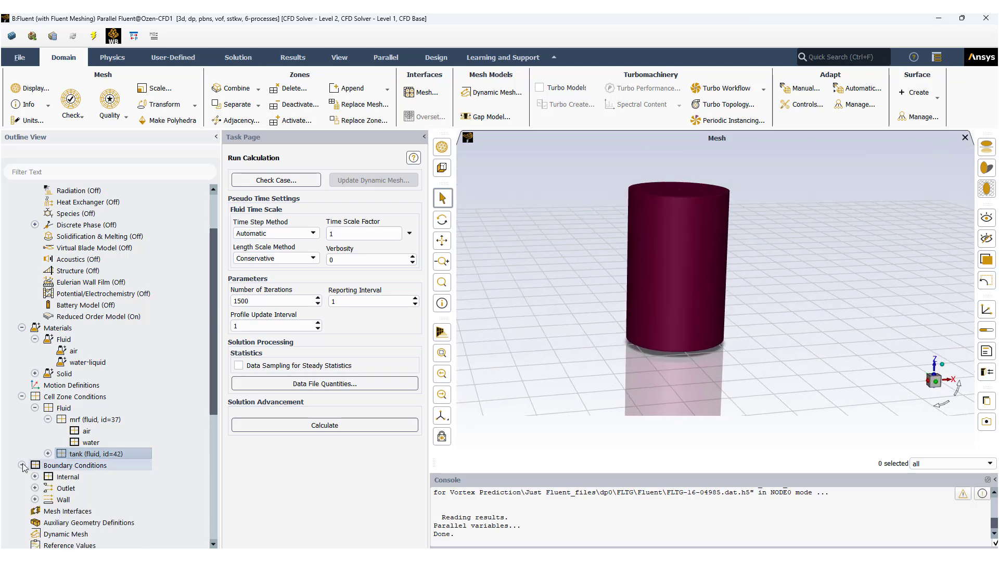
pyautogui.click(34, 488)
pyautogui.click(84, 500)
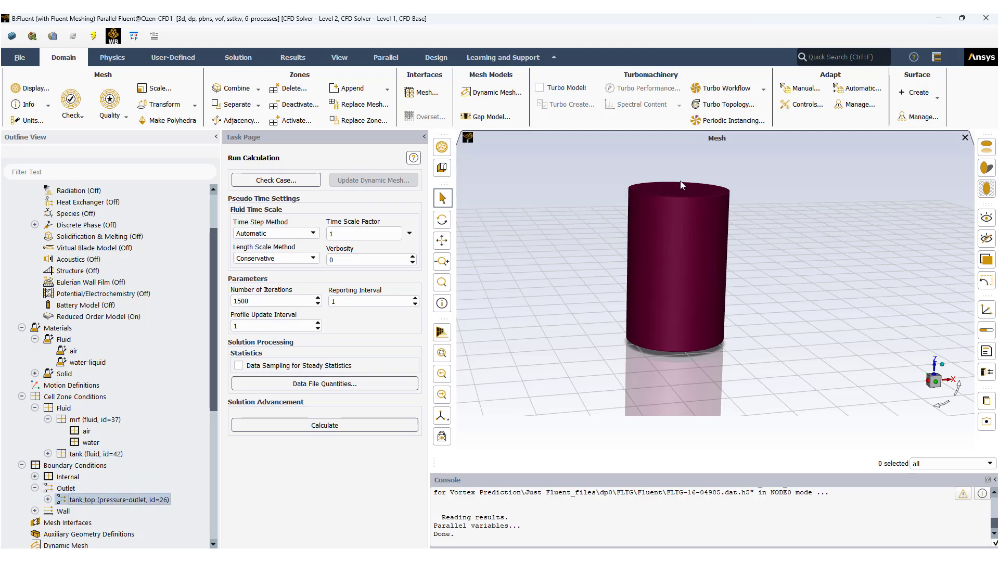
# Expand the wall boundaries, display only wall_impeller, and inspect the impeller geometry
pyautogui.scroll(-3, 119, 454)
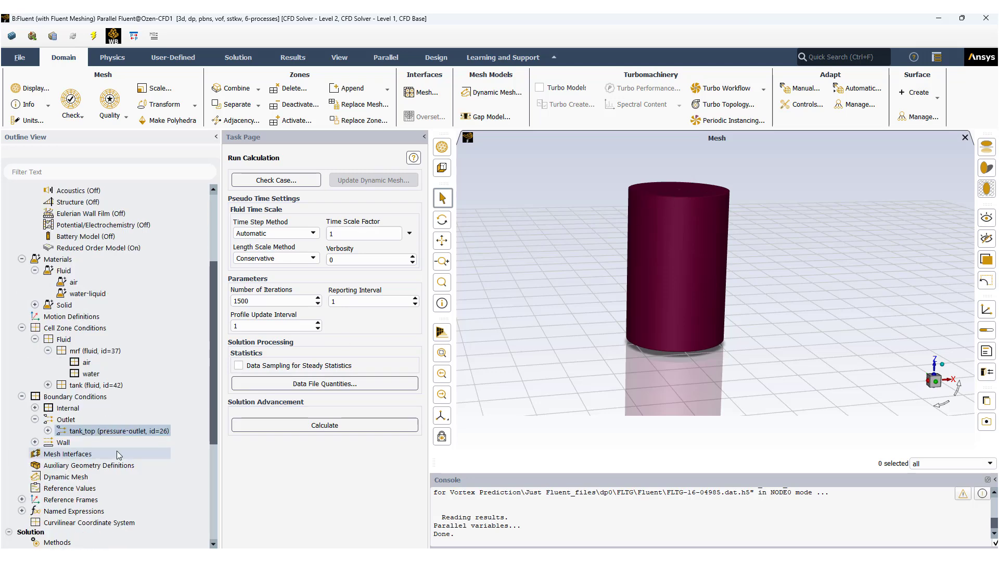
pyautogui.click(35, 407)
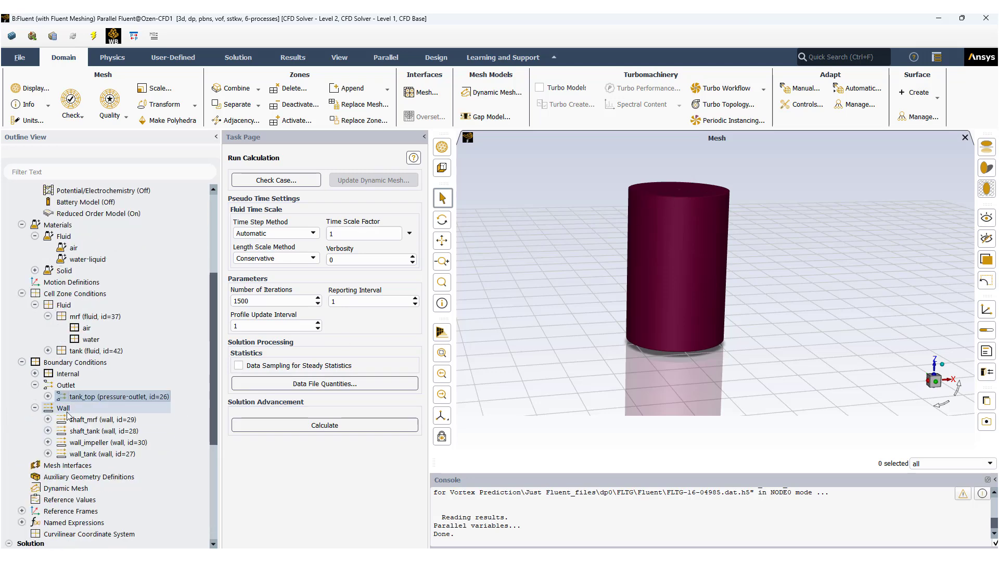
pyautogui.click(93, 446)
pyautogui.rightClick(92, 446)
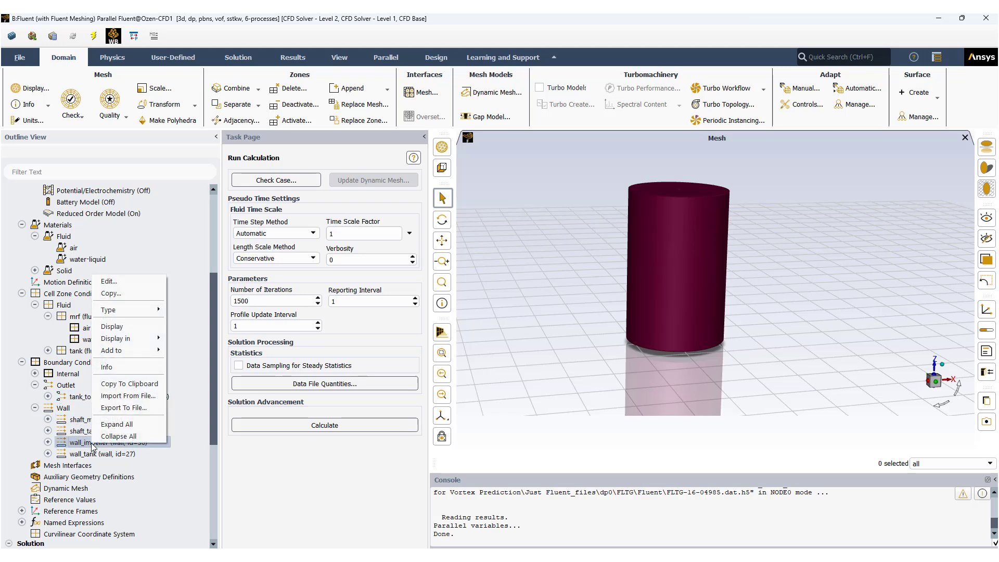
pyautogui.click(111, 327)
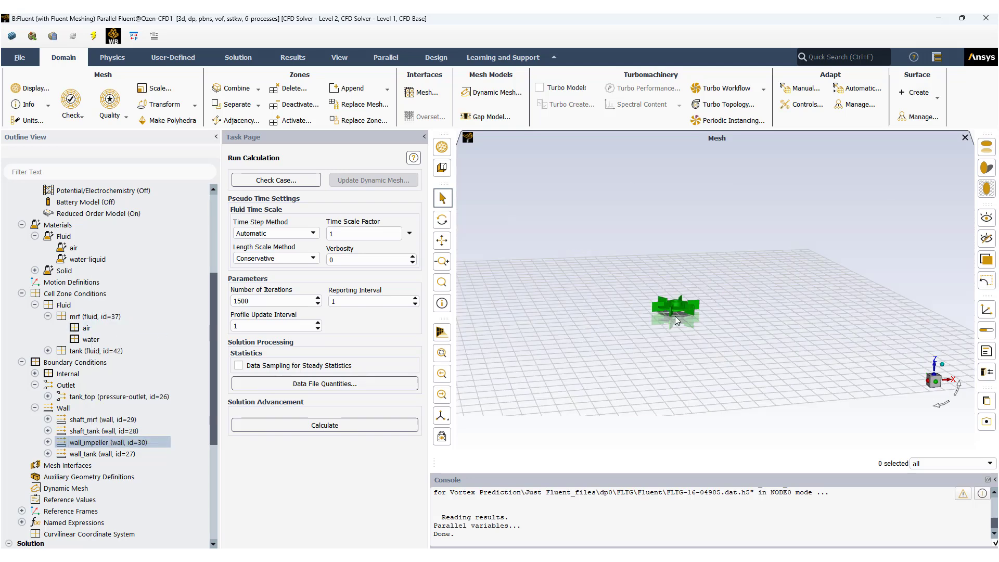
pyautogui.scroll(5, 675, 323)
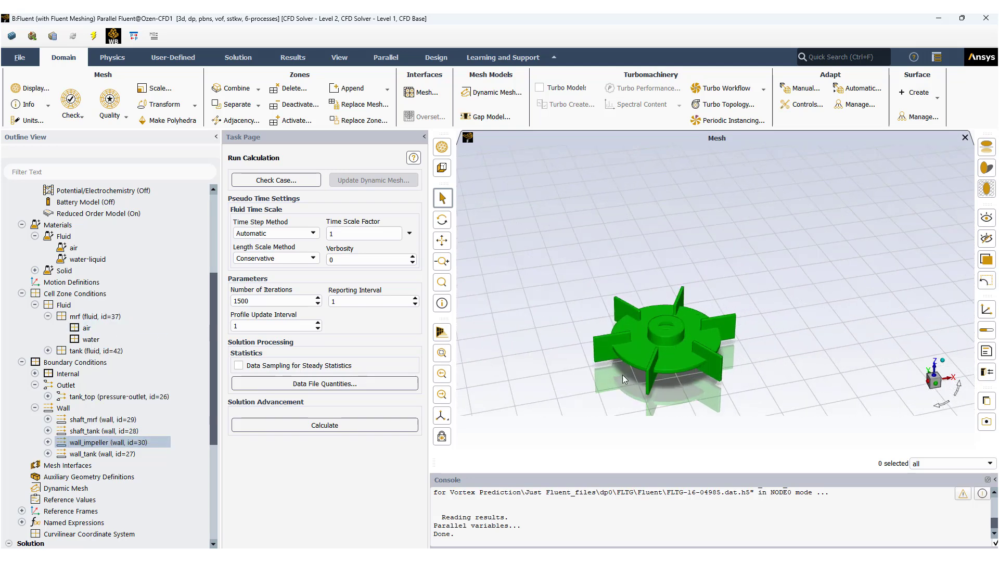
pyautogui.moveTo(619, 376)
pyautogui.mouseDown()
pyautogui.moveTo(625, 364)
pyautogui.moveTo(614, 361)
pyautogui.mouseUp()
# Add the shaft_tank wall to the active window so it shows together with the impeller, and inspect both
pyautogui.keyDown('ctrl'); pyautogui.click(86, 431); pyautogui.keyUp('ctrl')
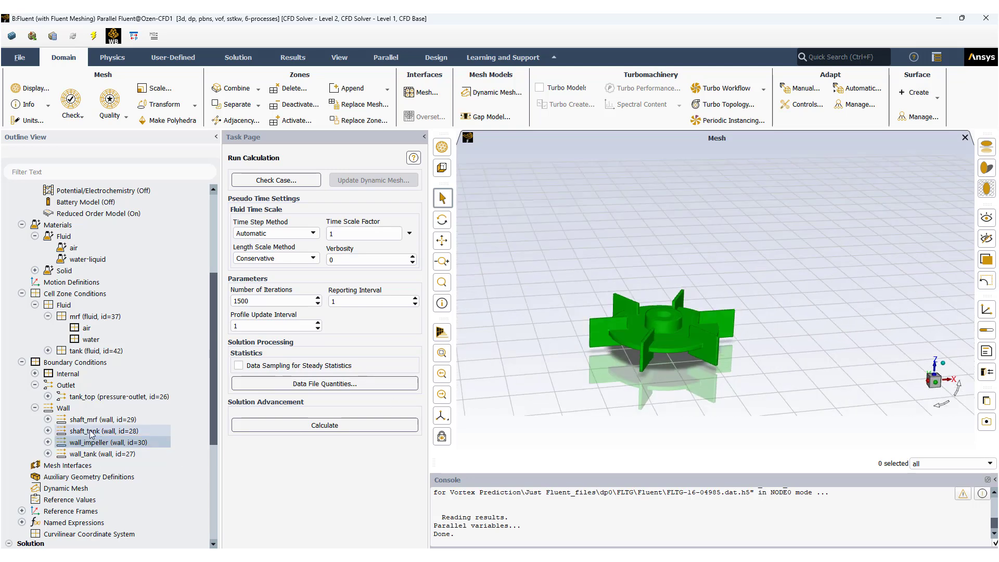
pyautogui.click(90, 432)
pyautogui.rightClick(91, 431)
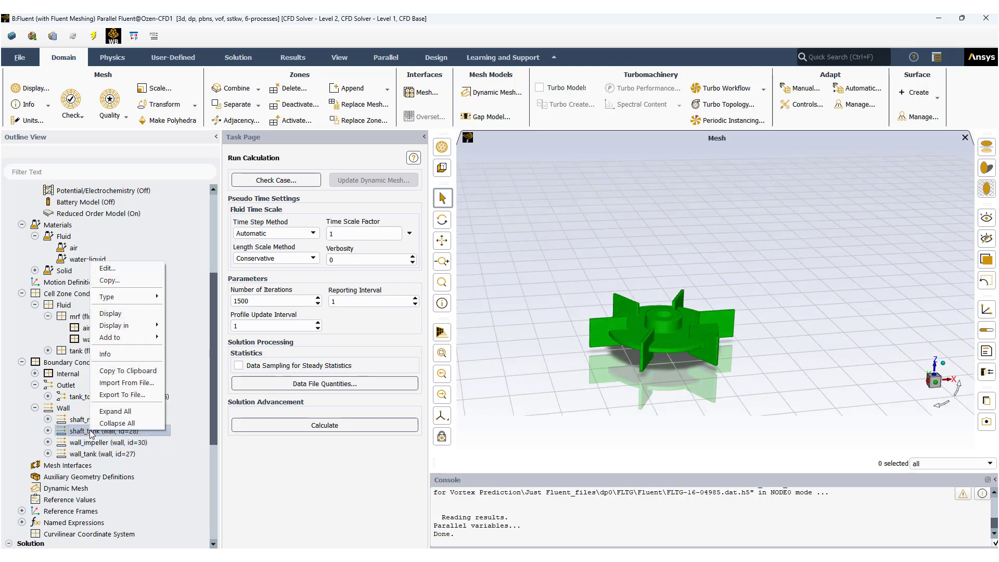
pyautogui.moveTo(130, 338)
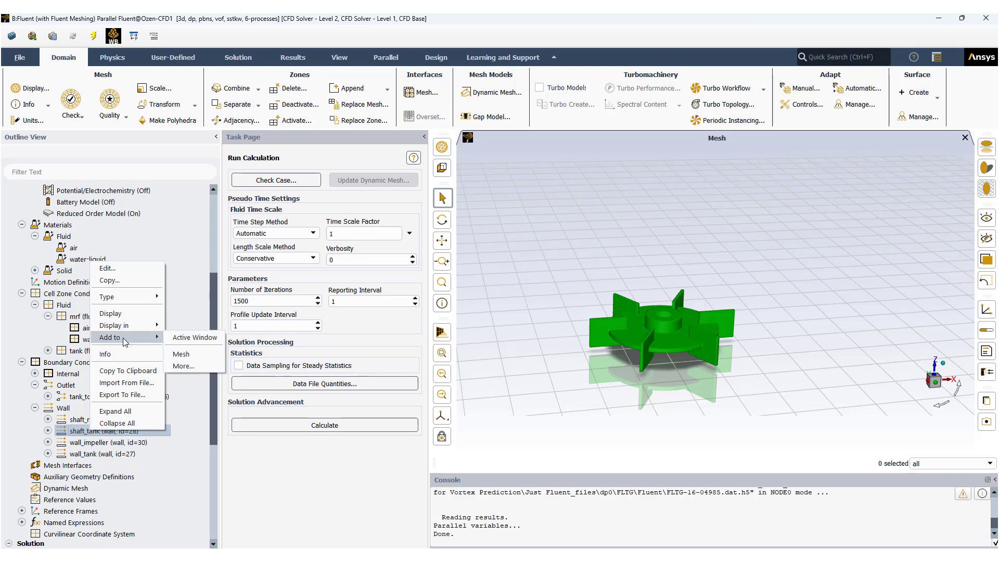
pyautogui.click(192, 338)
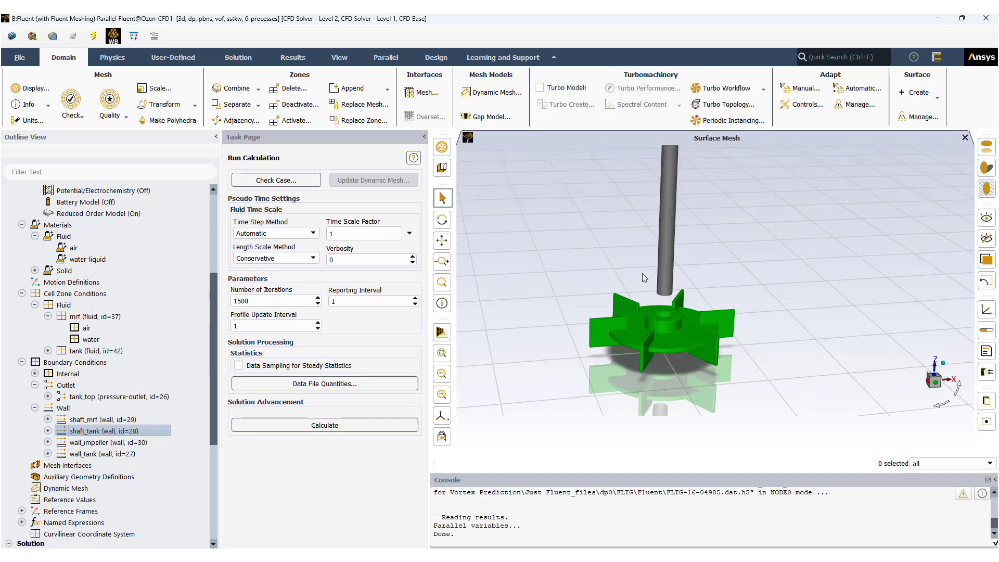
pyautogui.scroll(-5, 631, 239)
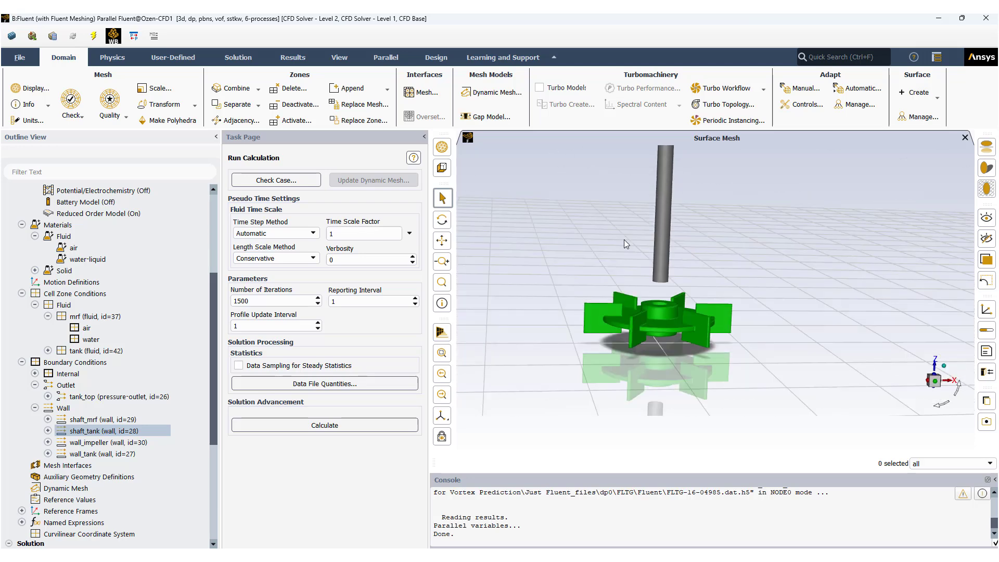
pyautogui.scroll(-3, 624, 240)
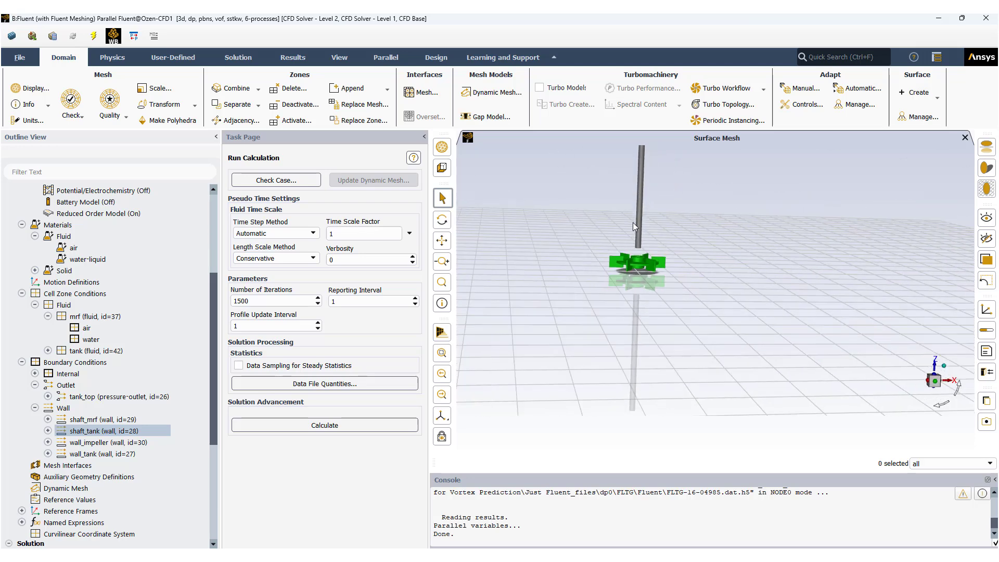
pyautogui.moveTo(632, 220); pyautogui.dragTo(657, 349)
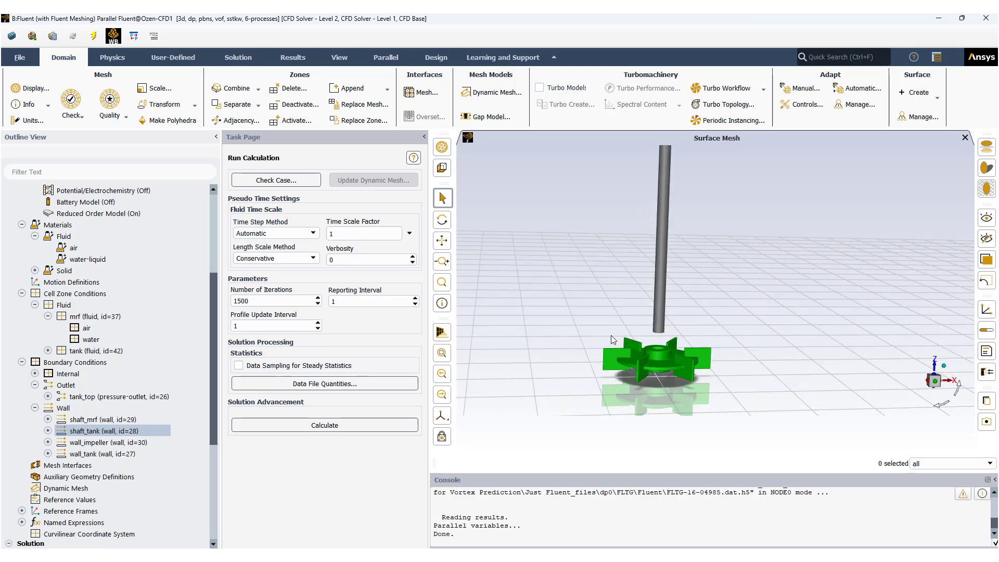
# Add the shaft_mrf wall to the active window with the impeller and shaft, and review its momentum boundary settings
pyautogui.click(102, 421)
pyautogui.rightClick(102, 422)
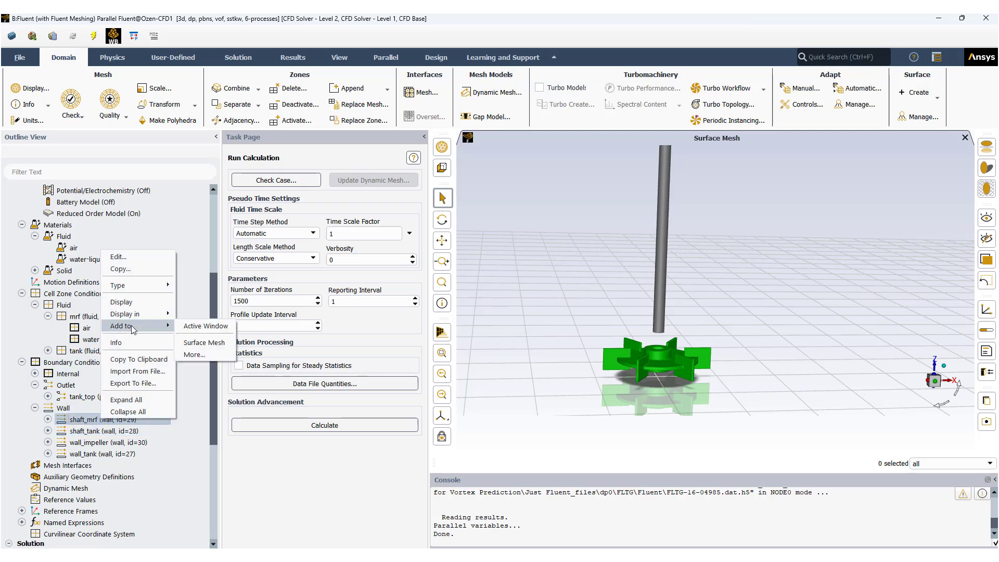
pyautogui.click(199, 326)
pyautogui.scroll(5, 649, 354)
pyautogui.scroll(-5, 670, 362)
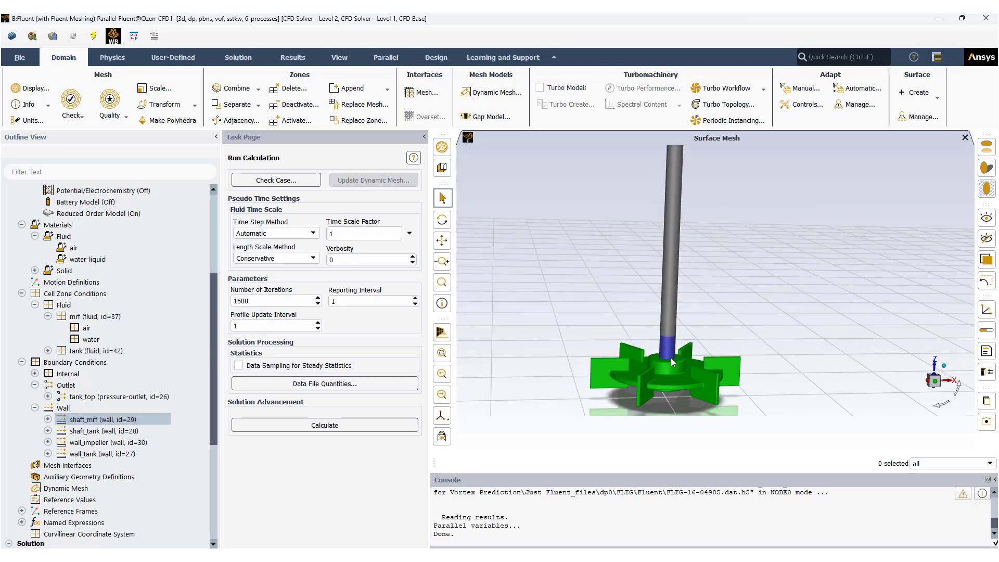
pyautogui.moveTo(665, 343); pyautogui.dragTo(633, 311)
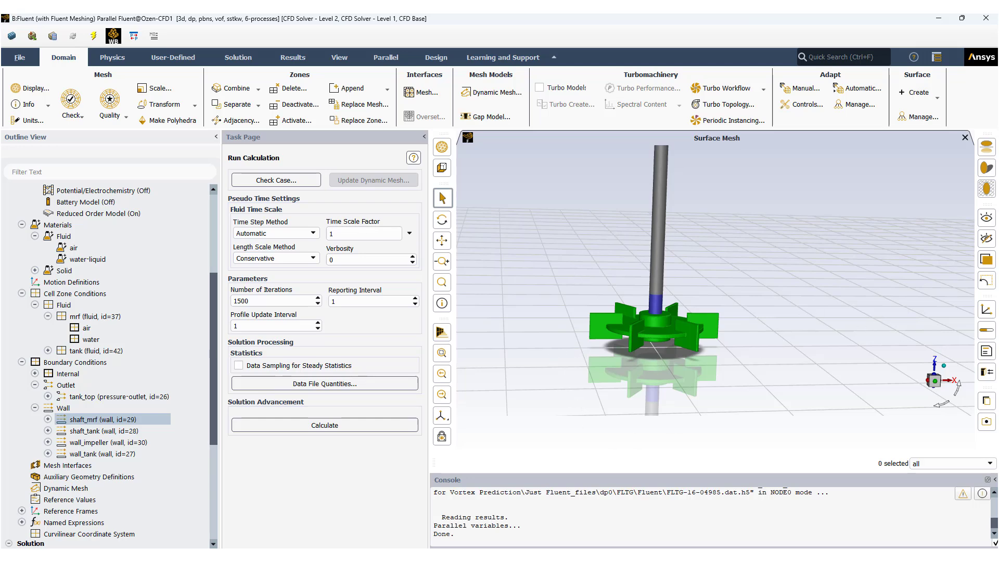
pyautogui.press('Return')
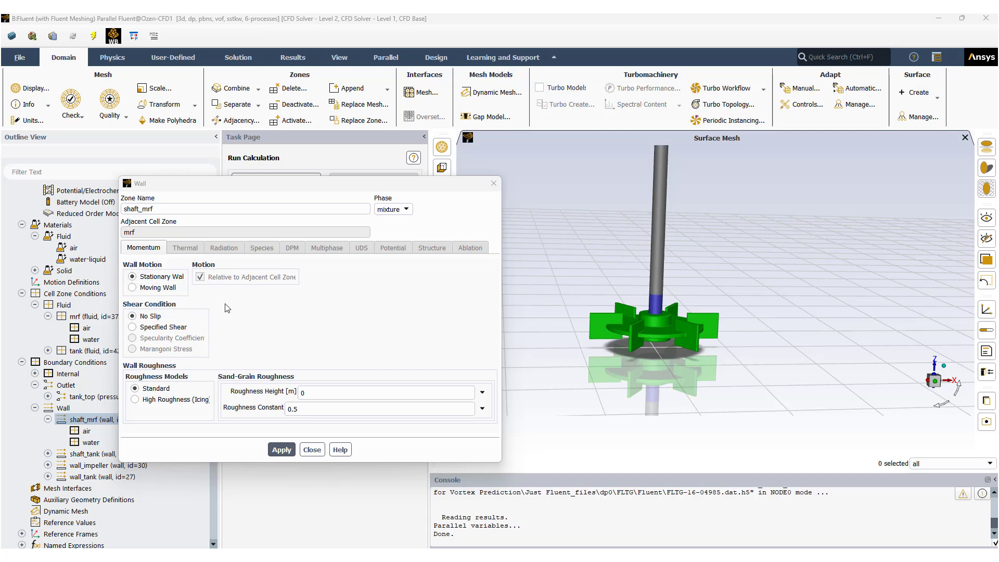
pyautogui.click(312, 450)
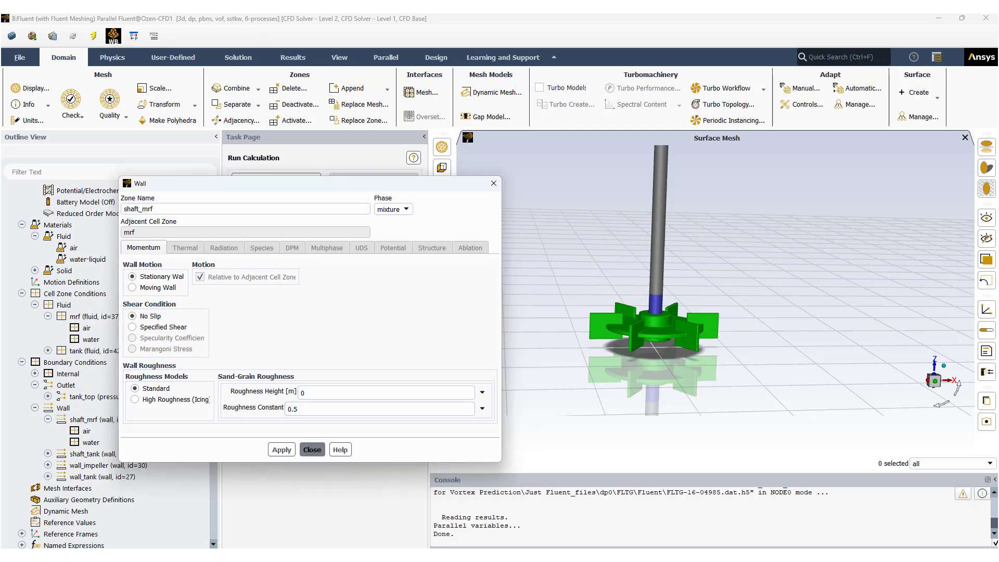
# Open the shaft_tank wall boundary condition and compare its moving-wall rotation settings with the displayed shaft geometry
pyautogui.doubleClick(86, 454)
pyautogui.moveTo(545, 180); pyautogui.dragTo(549, 240)
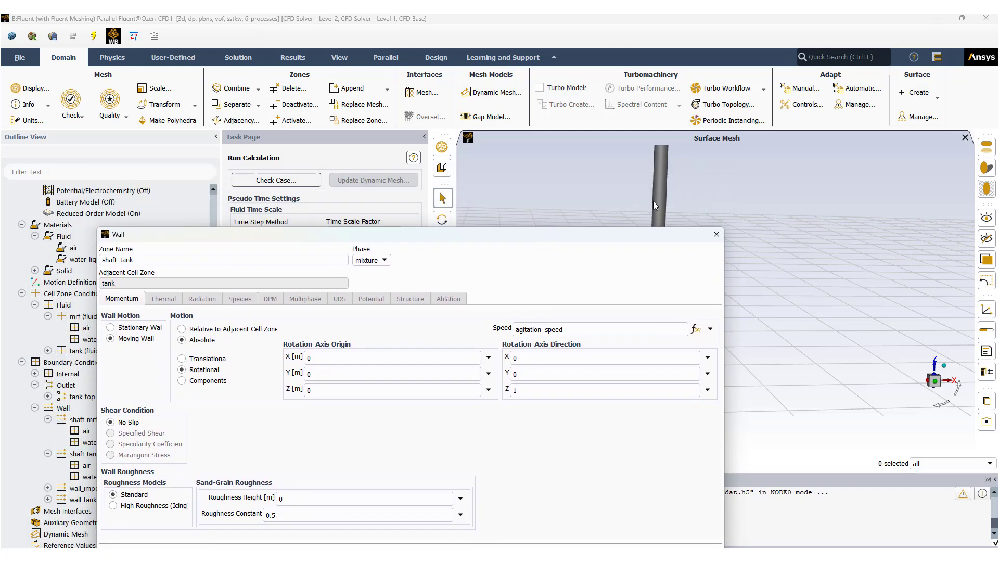
pyautogui.moveTo(619, 235); pyautogui.dragTo(596, 158)
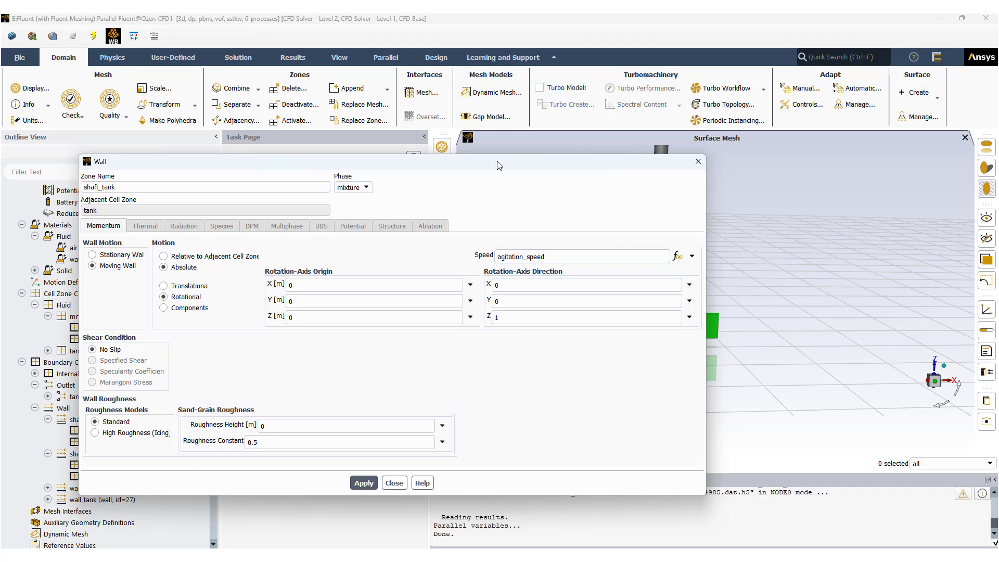
pyautogui.moveTo(500, 165); pyautogui.dragTo(530, 334)
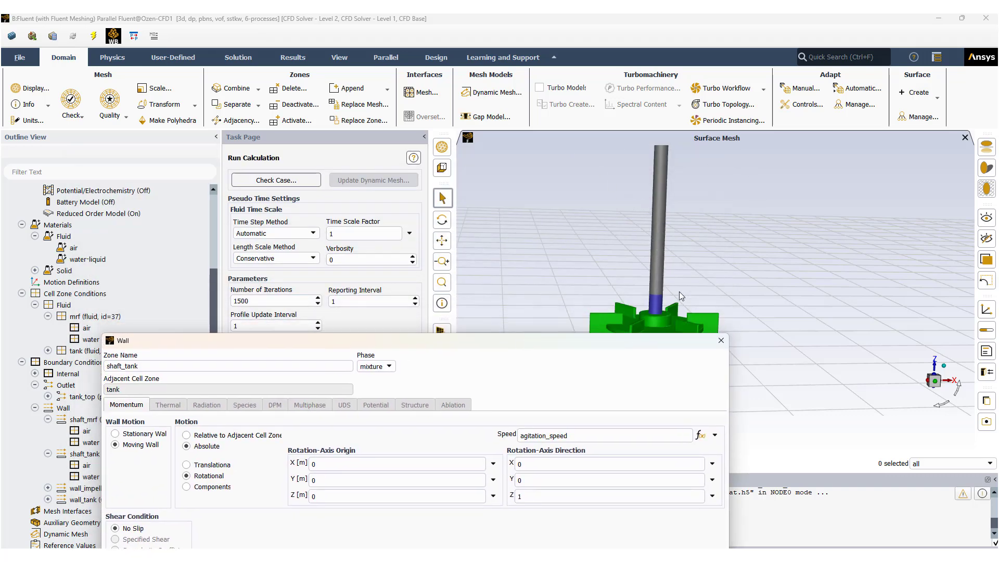
pyautogui.moveTo(593, 347); pyautogui.dragTo(572, 171)
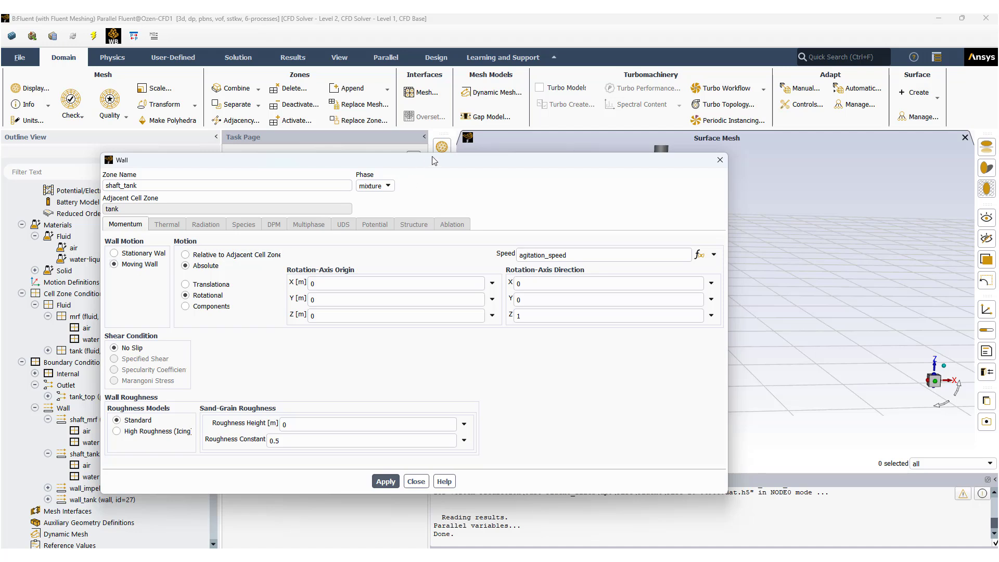
pyautogui.moveTo(448, 165); pyautogui.dragTo(337, 216)
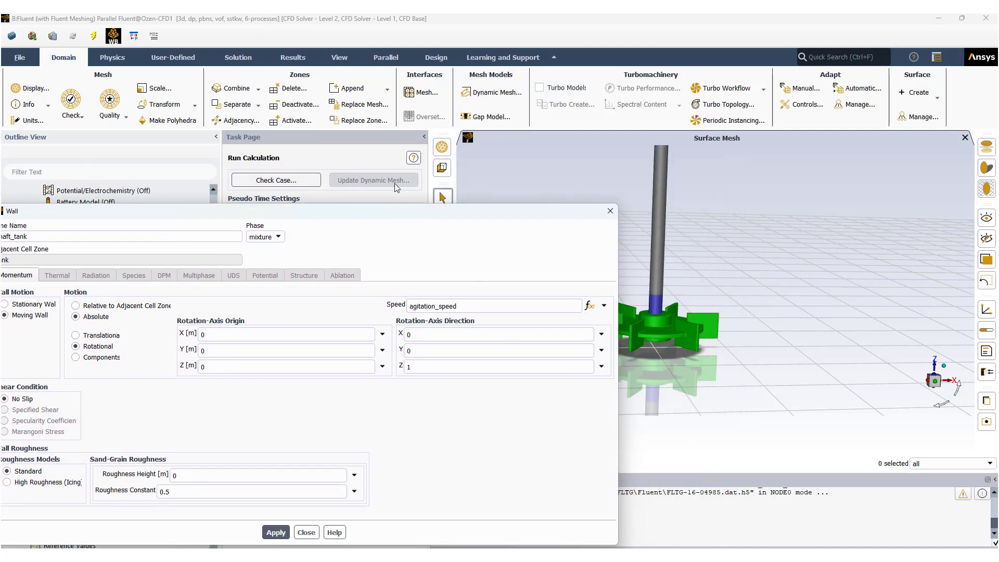
pyautogui.moveTo(415, 216); pyautogui.dragTo(567, 145)
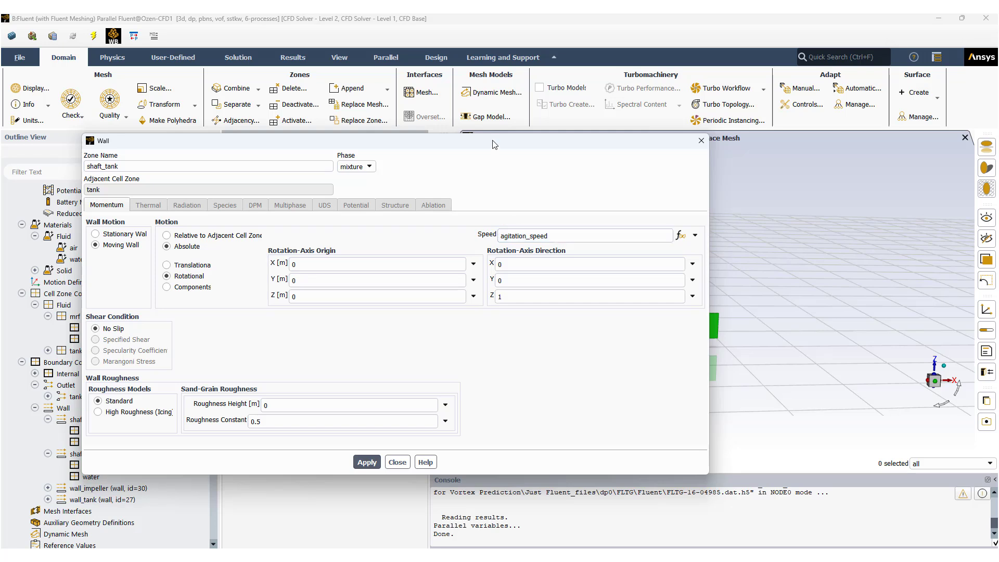
pyautogui.moveTo(494, 144); pyautogui.dragTo(533, 149)
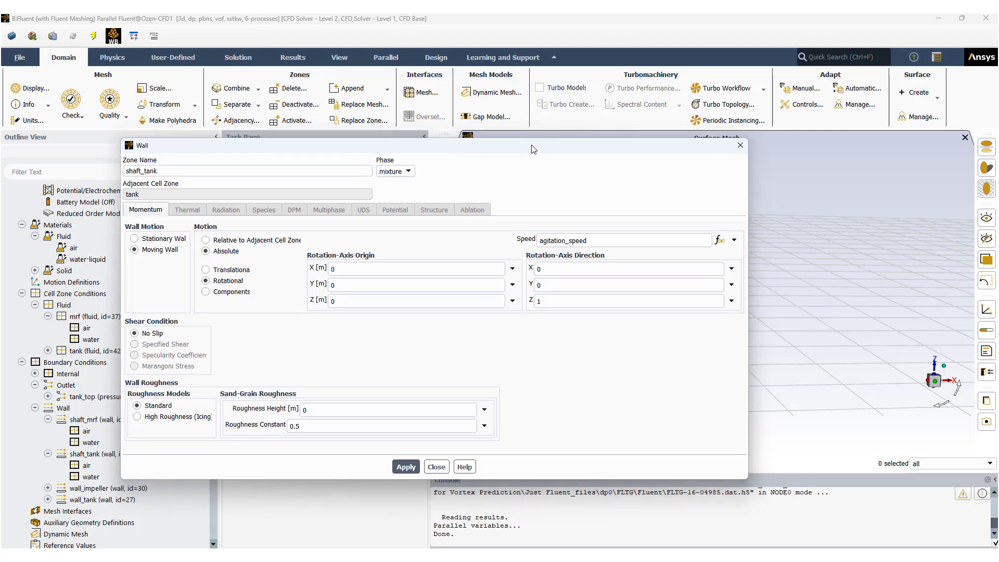
pyautogui.click(435, 467)
# Open the mrf fluid cell zone and review its frame motion, rotation axis and rotational velocity settings
pyautogui.doubleClick(94, 316)
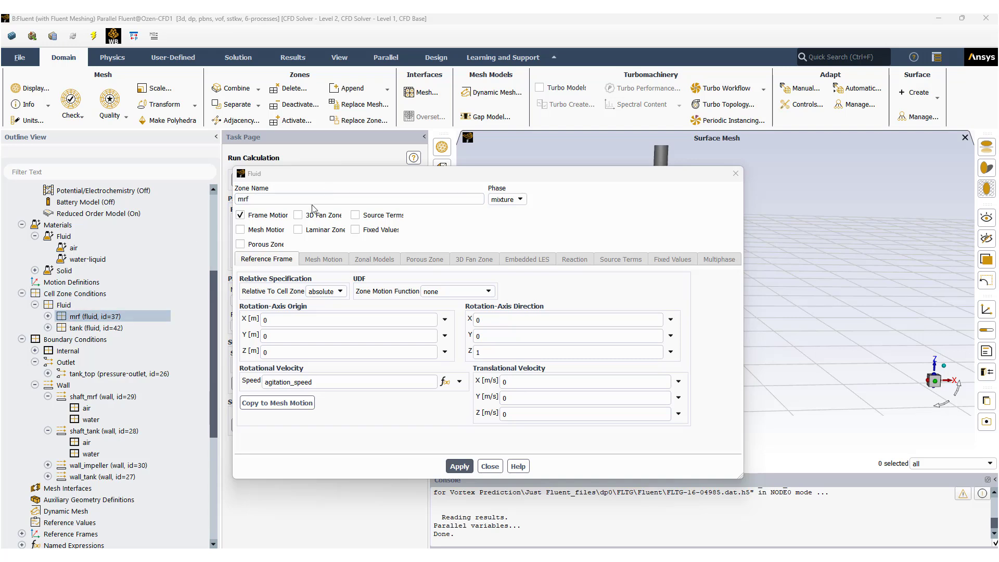
pyautogui.moveTo(354, 177); pyautogui.dragTo(308, 198)
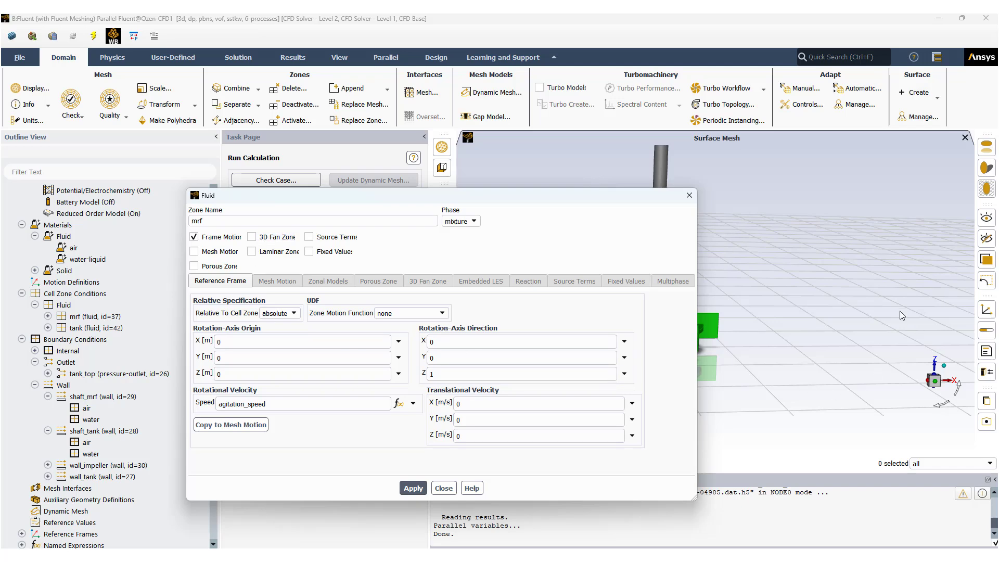
pyautogui.moveTo(625, 198); pyautogui.dragTo(475, 196)
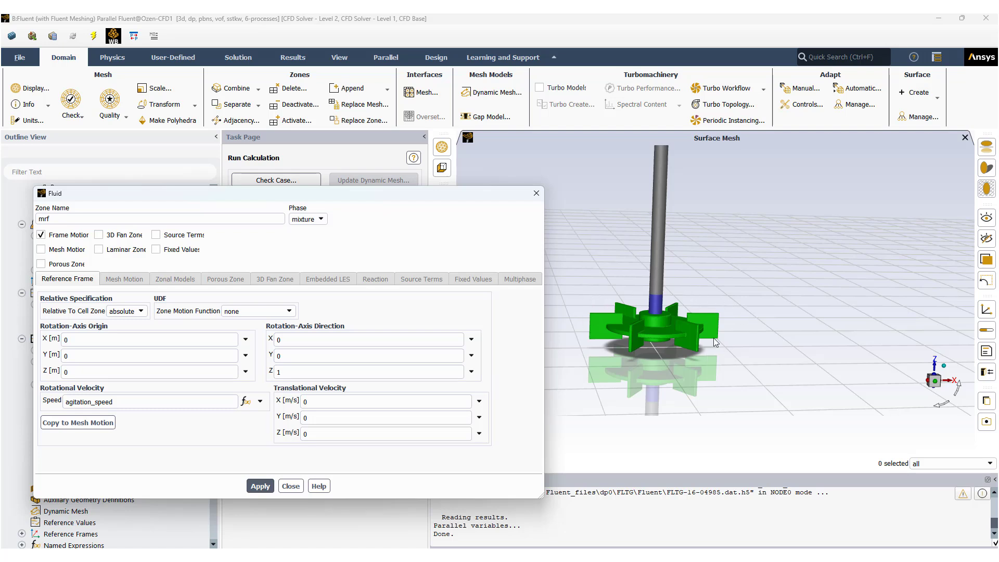
pyautogui.moveTo(457, 198); pyautogui.dragTo(554, 135)
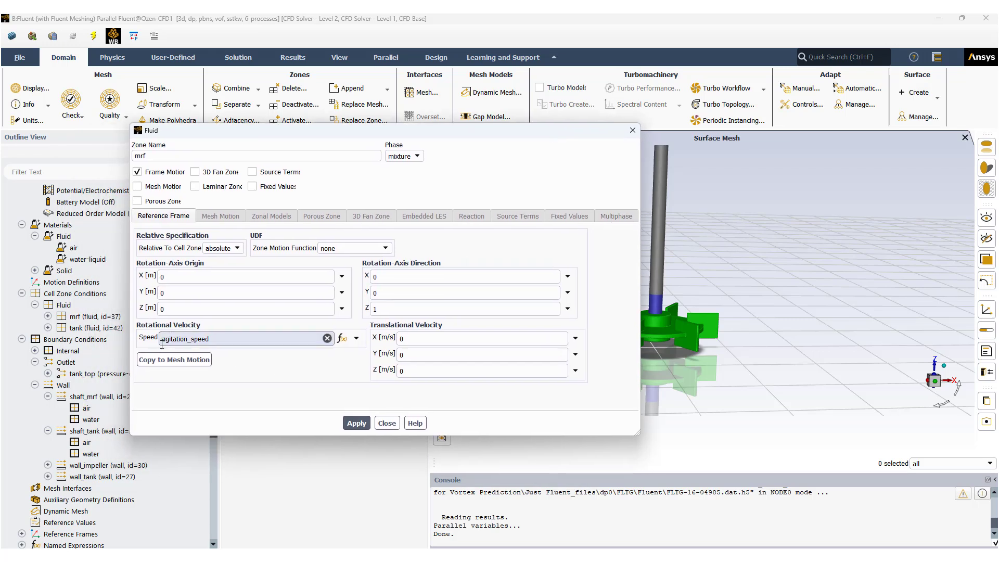
pyautogui.click(388, 424)
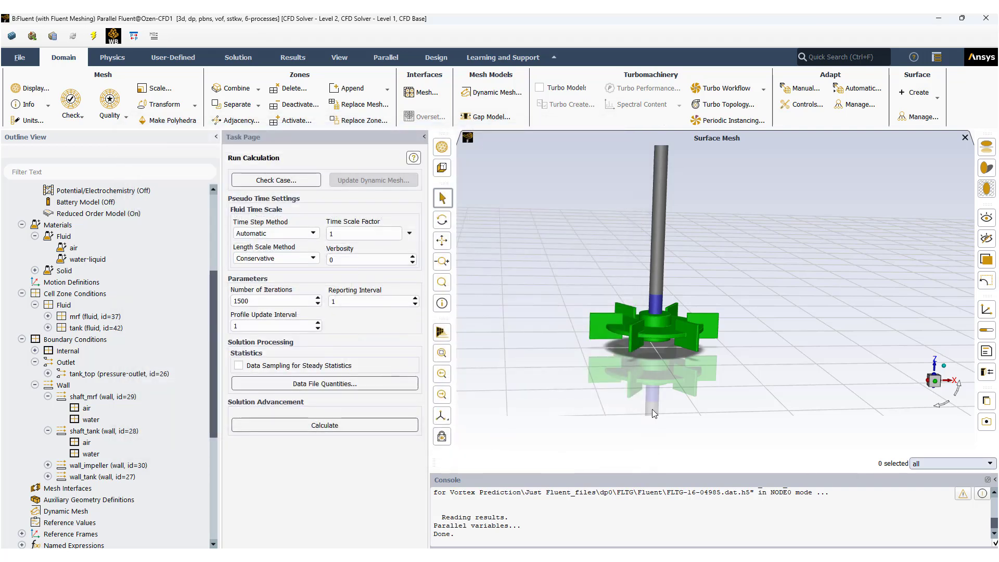
# Expand the named expressions and examine the definitions of the input parameters, liquid-level ratios, power and vortex depth
pyautogui.scroll(-3, 60, 364)
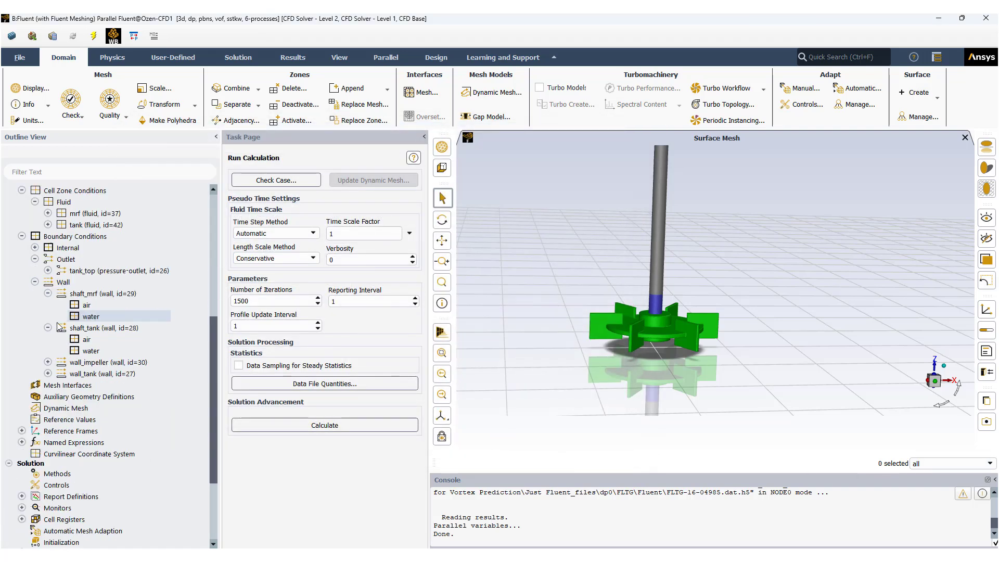
pyautogui.click(22, 443)
pyautogui.scroll(-4, 37, 416)
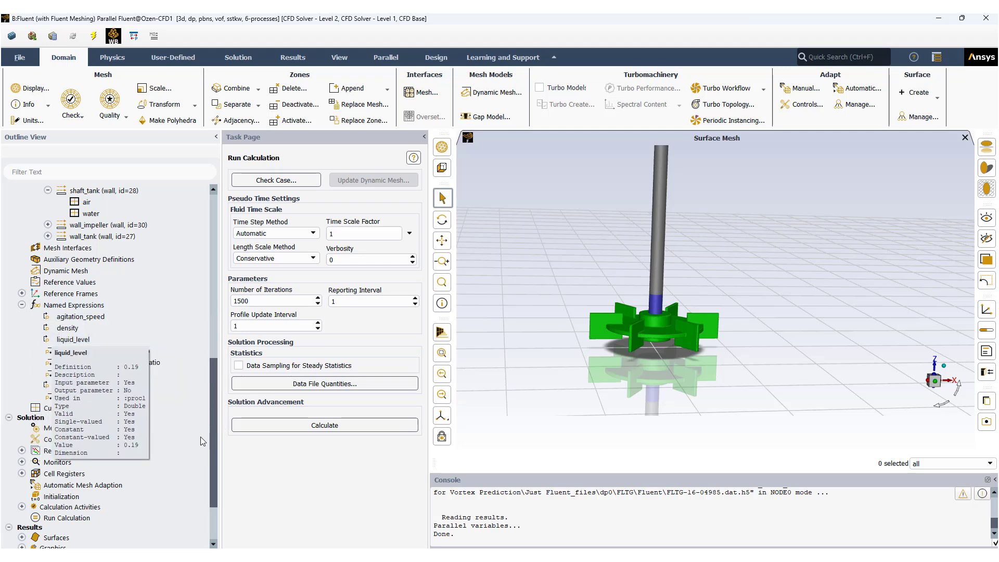
pyautogui.moveTo(120, 314)
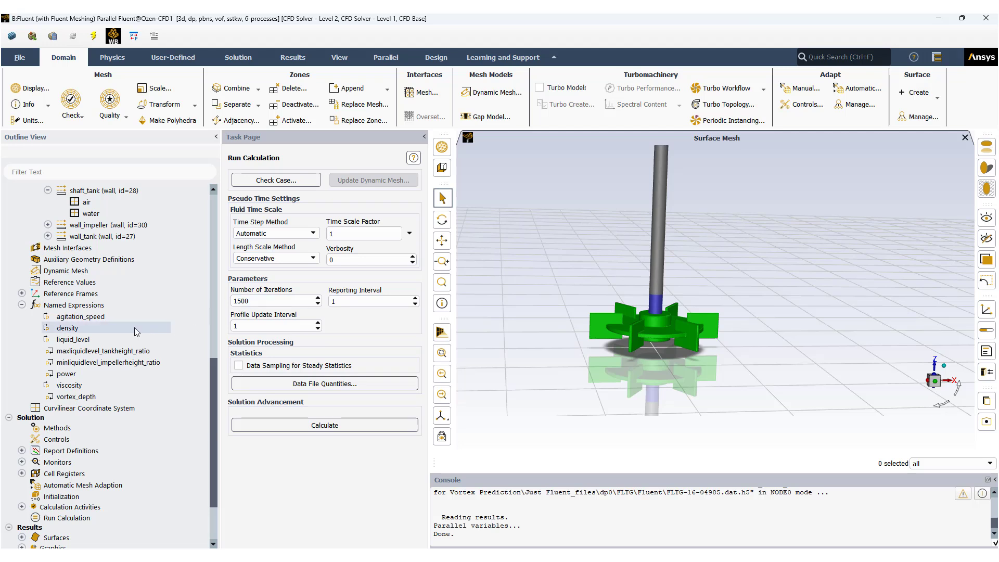
pyautogui.moveTo(92, 320)
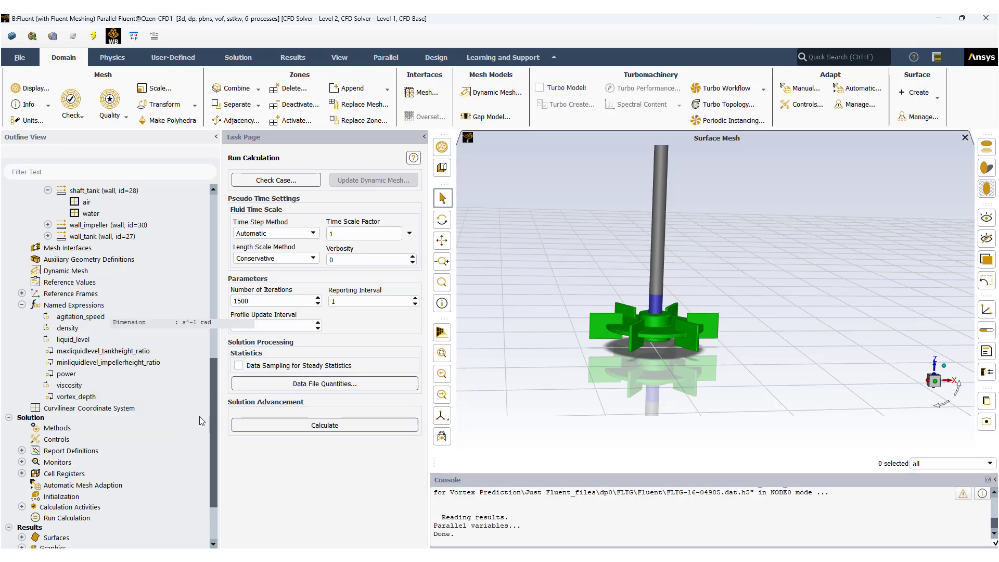
pyautogui.click(47, 319)
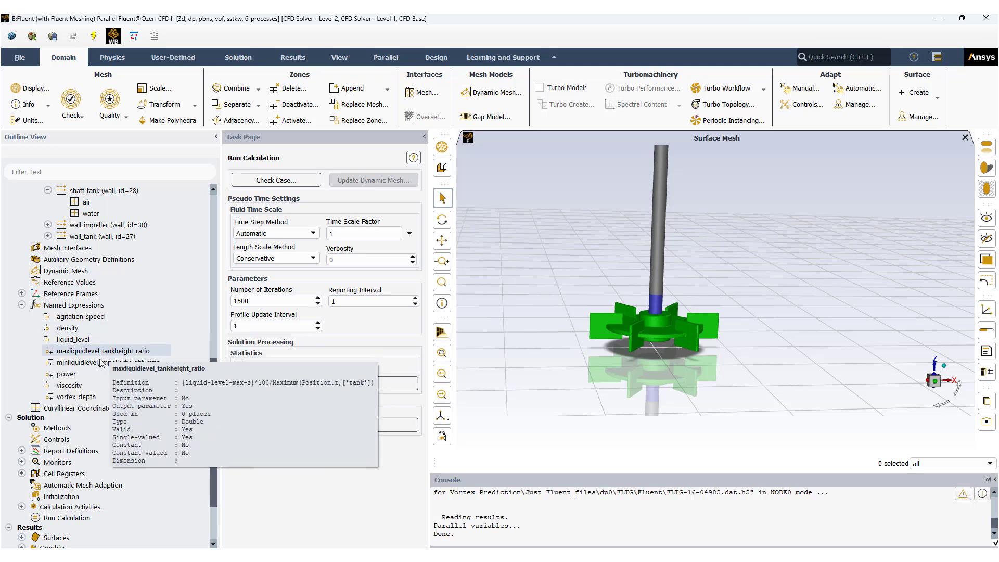
pyautogui.moveTo(76, 395)
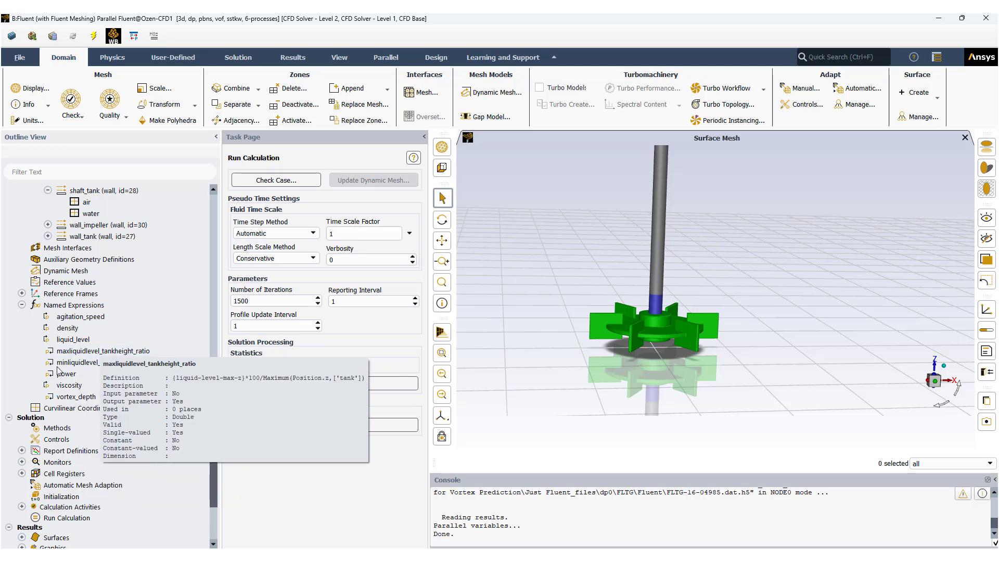
pyautogui.moveTo(124, 367)
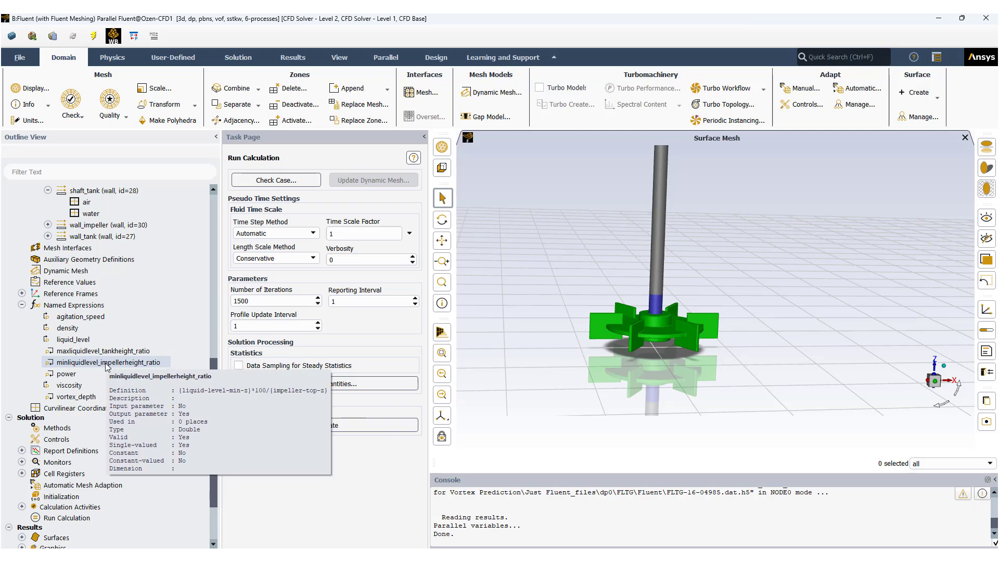
pyautogui.moveTo(86, 374)
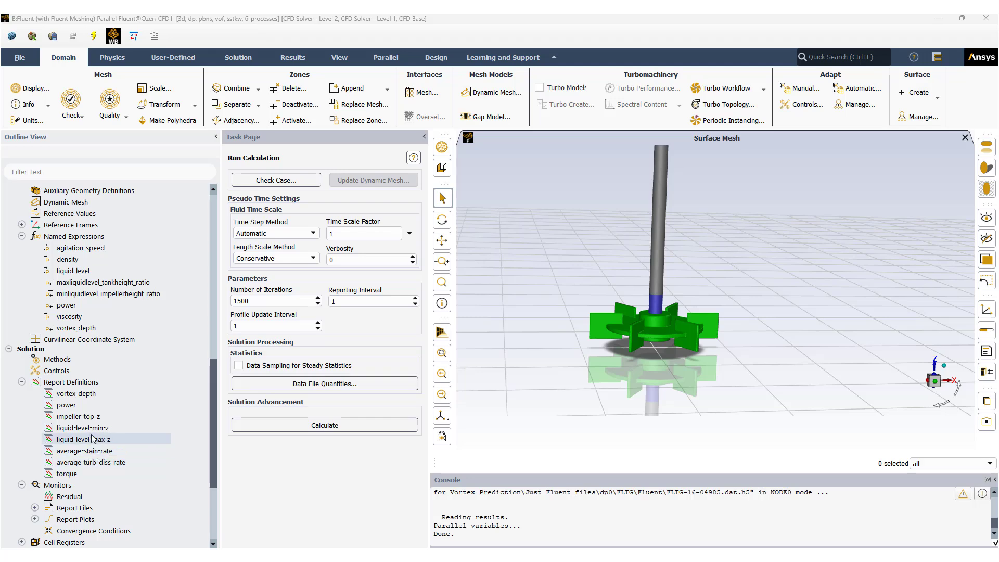
# Open the solution initialization options and review the standard initialization values through to the water volume fraction
pyautogui.scroll(-3, 93, 457)
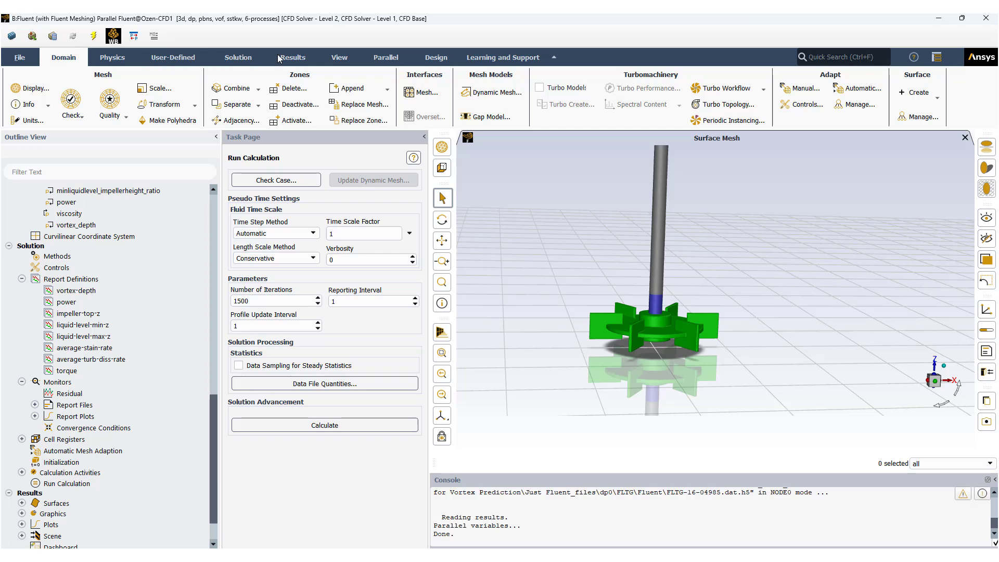
pyautogui.click(236, 58)
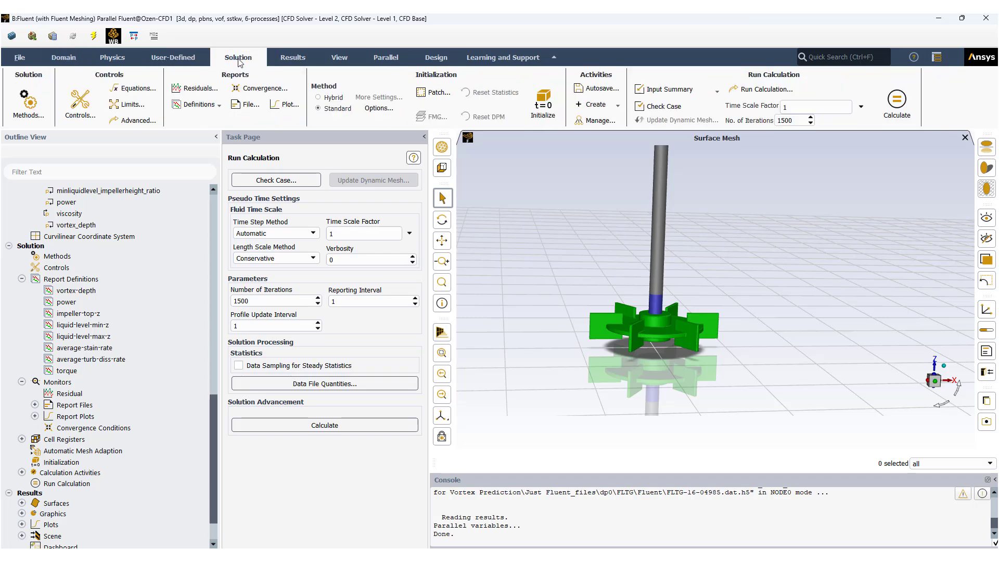
pyautogui.click(378, 108)
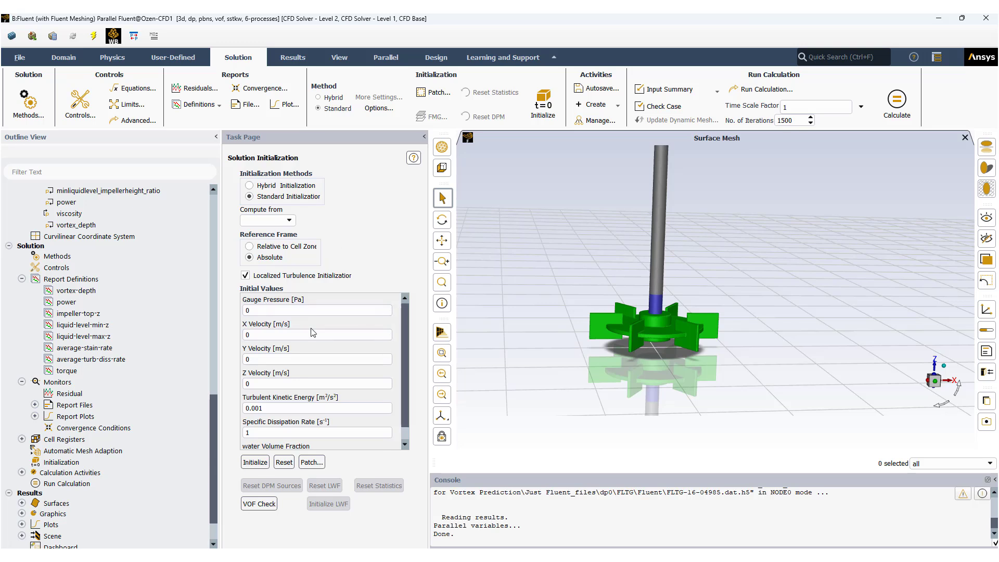
pyautogui.scroll(-1, 405, 370)
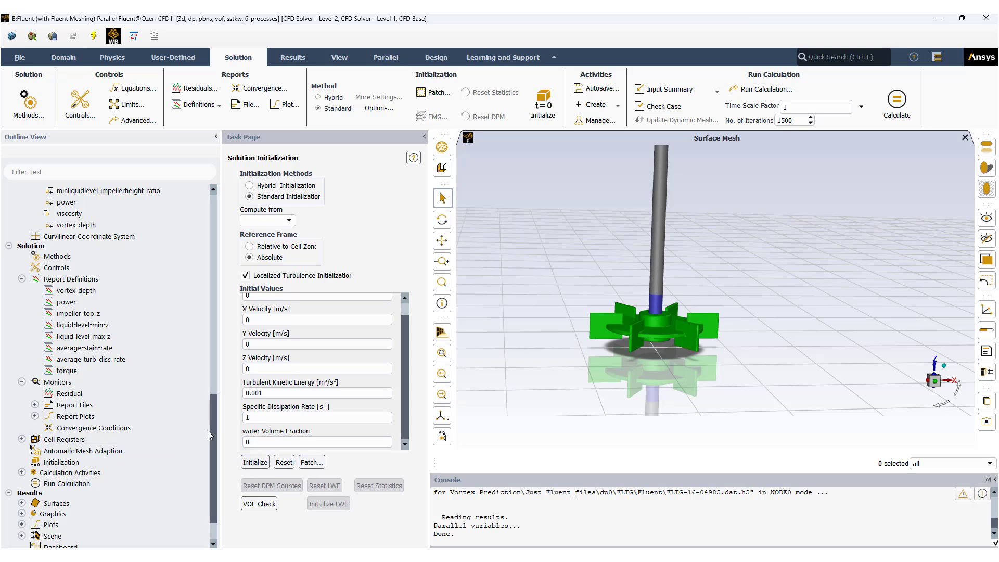
# Expand the cell registers and open the liquid_patch region register
pyautogui.moveTo(213, 428); pyautogui.dragTo(213, 413)
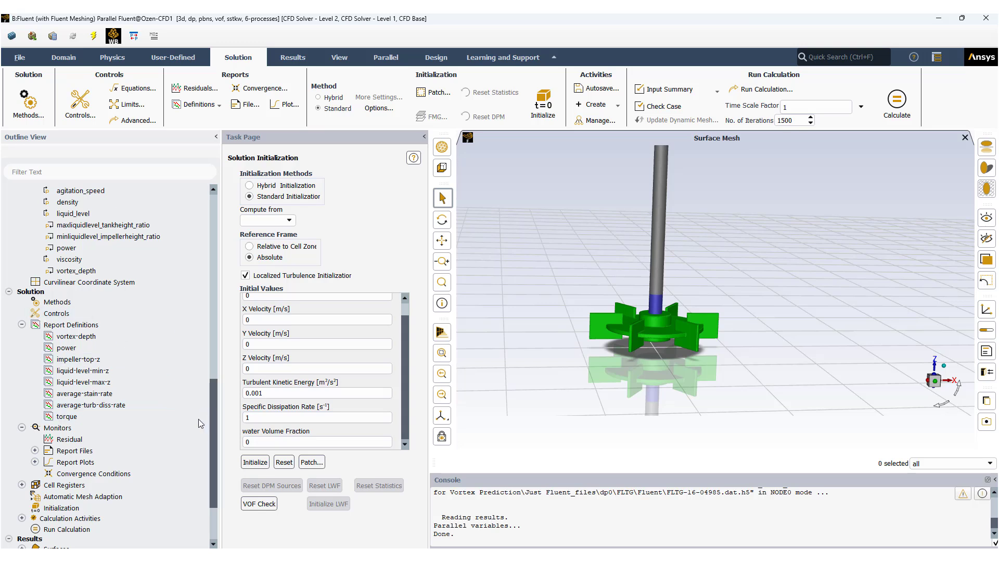
pyautogui.click(22, 485)
pyautogui.click(86, 499)
pyautogui.doubleClick(86, 499)
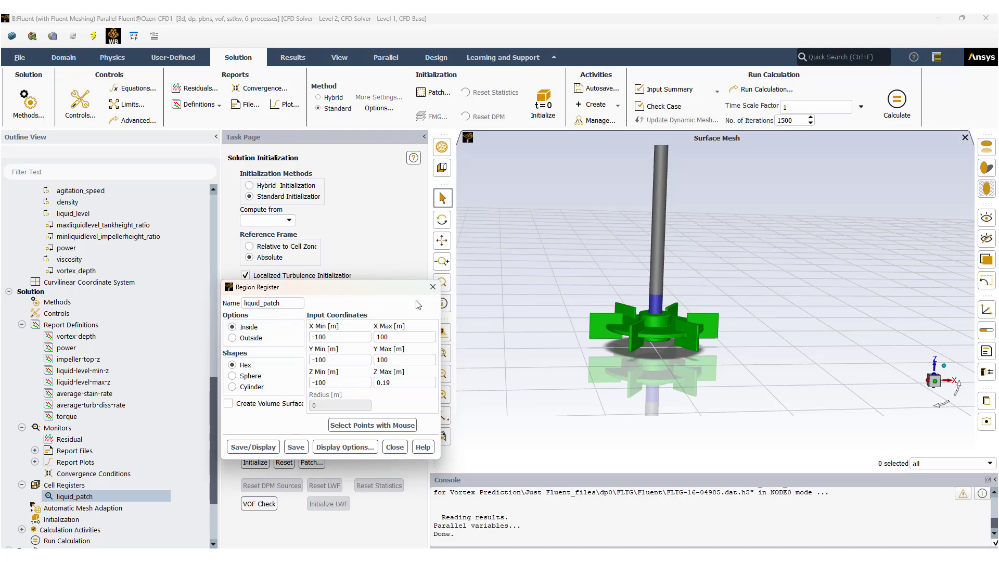
# Save and display the cells marked by the liquid_patch register, inspect the region in the tank, and close the register
pyautogui.click(327, 336)
pyautogui.click(266, 448)
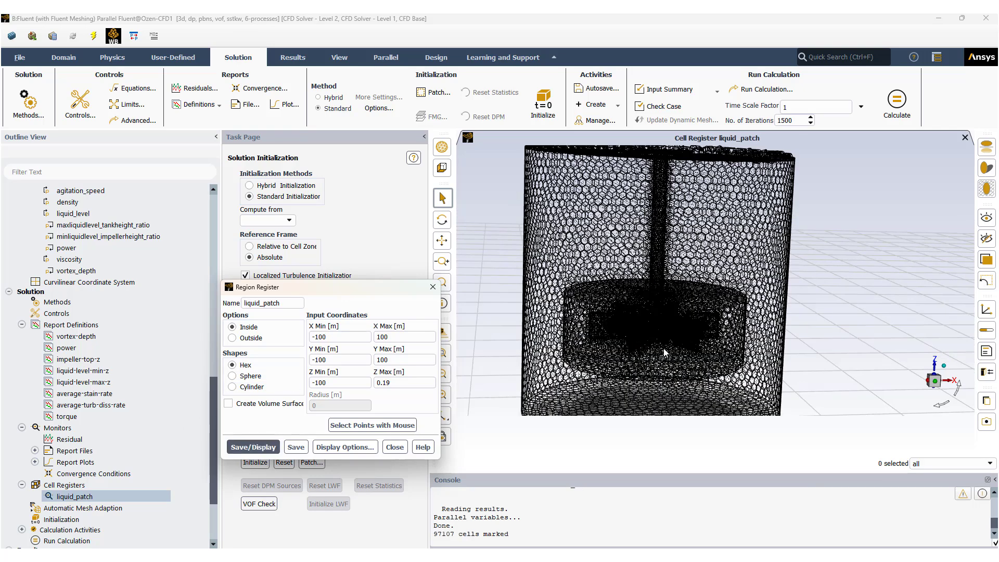
pyautogui.moveTo(664, 353); pyautogui.dragTo(663, 345)
pyautogui.scroll(-3, 663, 345)
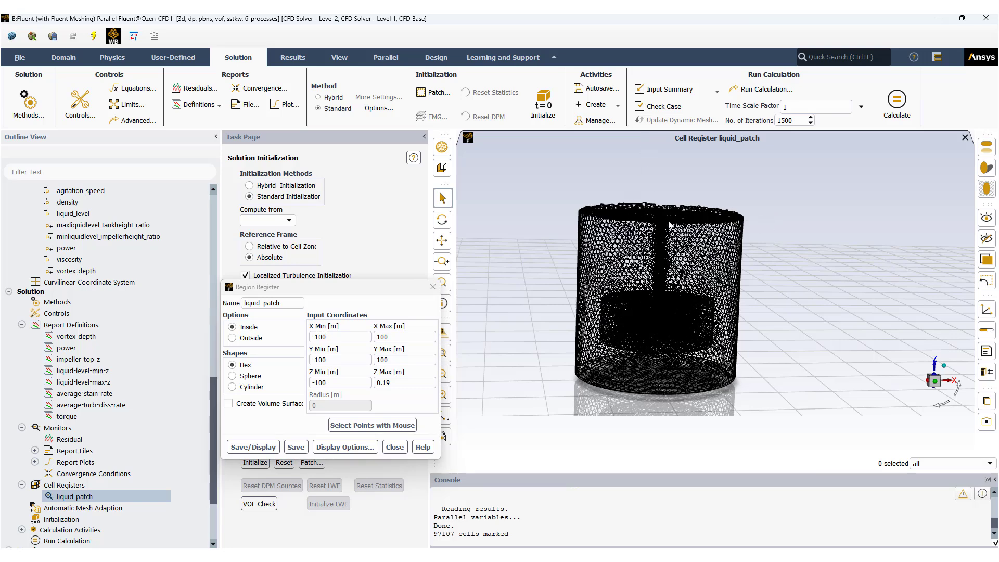
pyautogui.moveTo(669, 225); pyautogui.dragTo(644, 223)
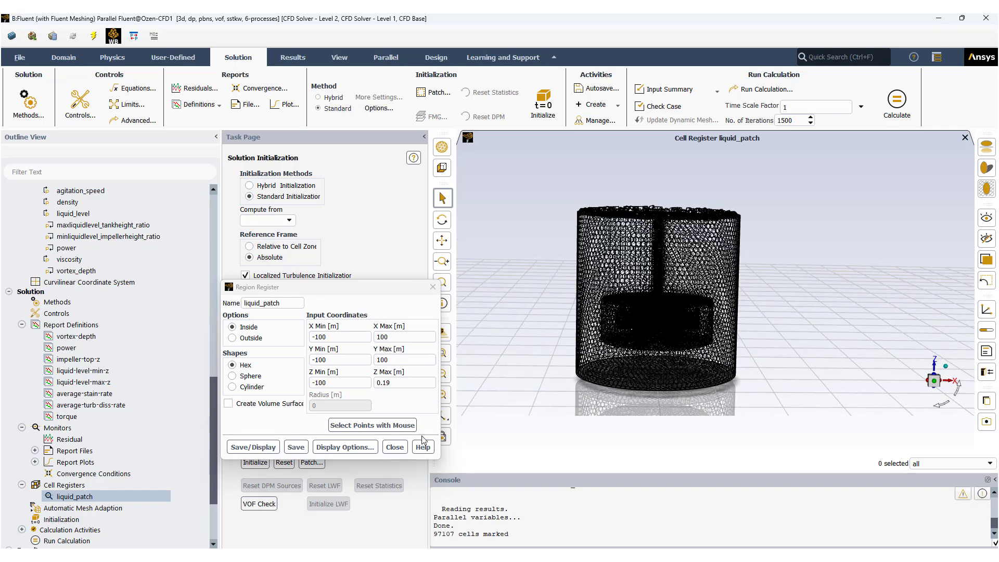
pyautogui.click(395, 447)
pyautogui.scroll(-2, 68, 509)
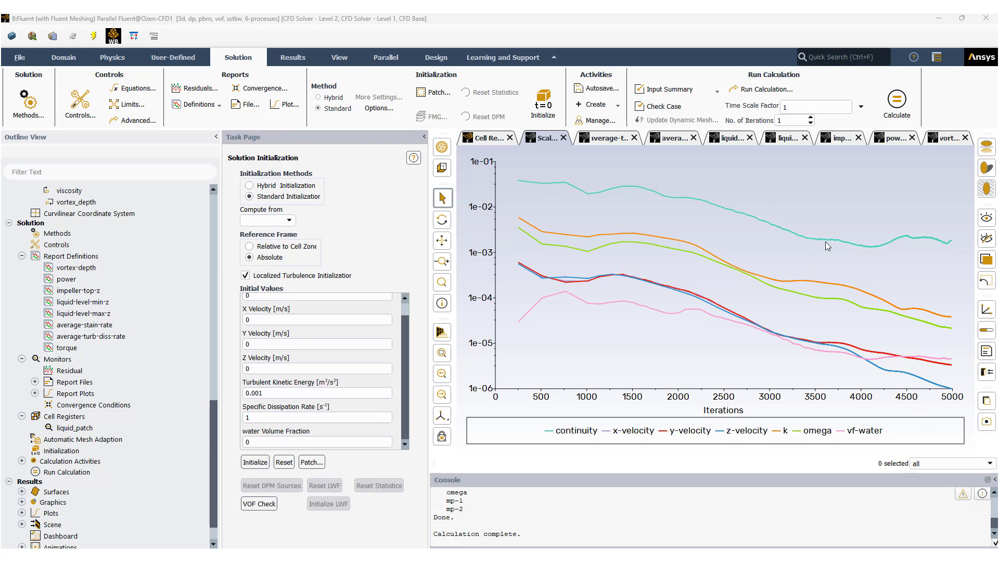
# Examine the monitor plots for turbulent dissipation rate, strain rate, maximum and minimum liquid level, vortex depth, power and impeller top height
pyautogui.moveTo(905, 250)
pyautogui.click(612, 138)
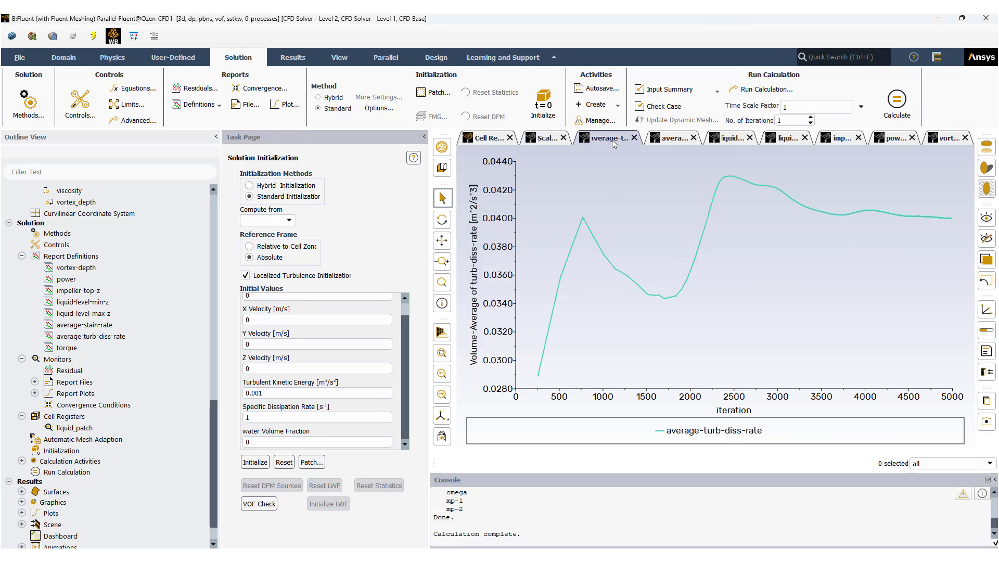
pyautogui.click(667, 138)
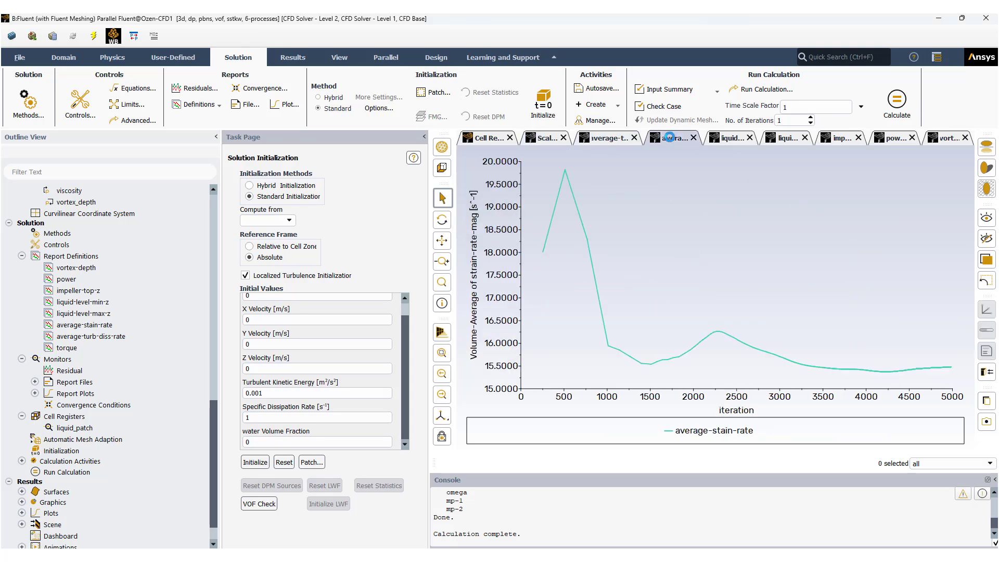
pyautogui.click(726, 141)
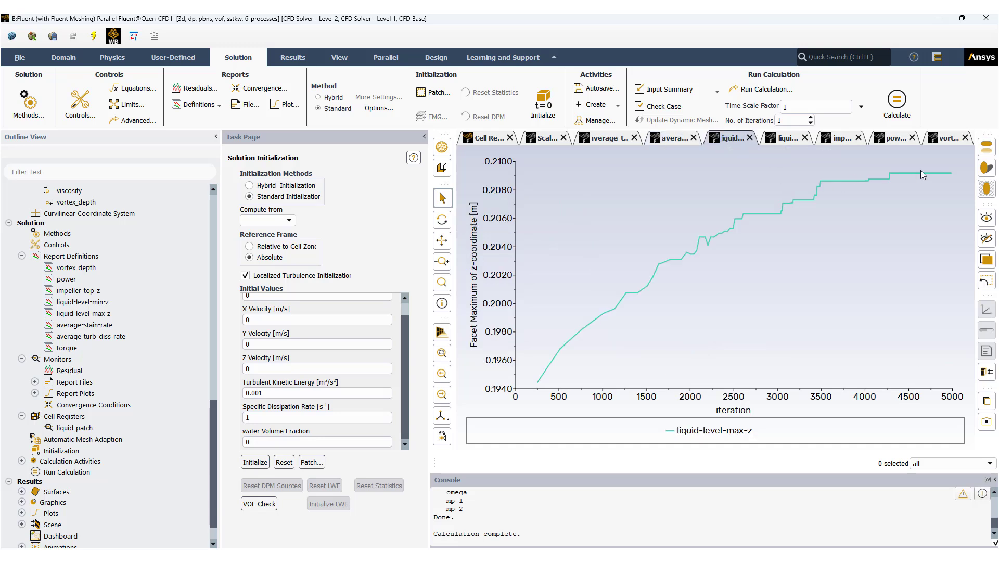
pyautogui.click(784, 138)
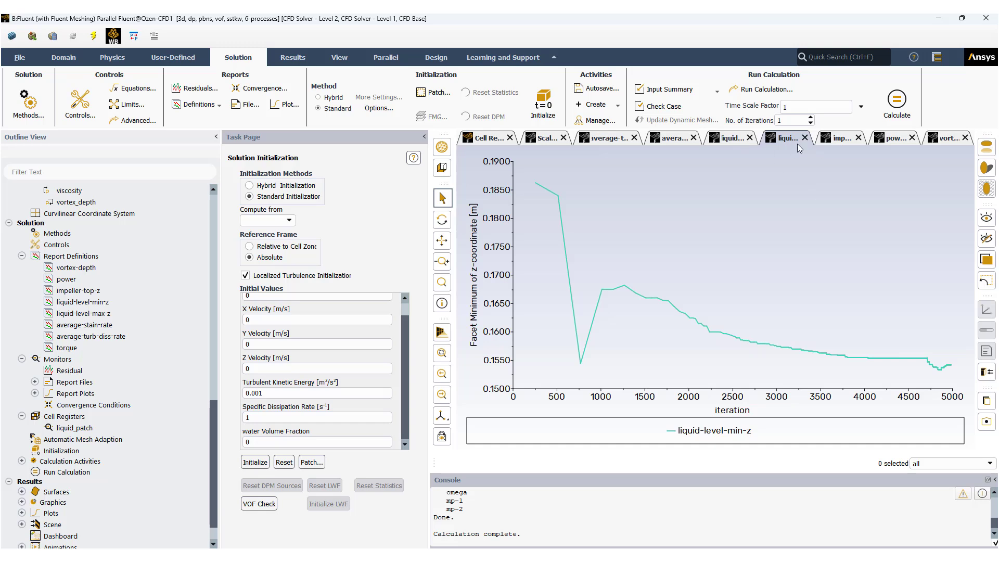
pyautogui.click(942, 138)
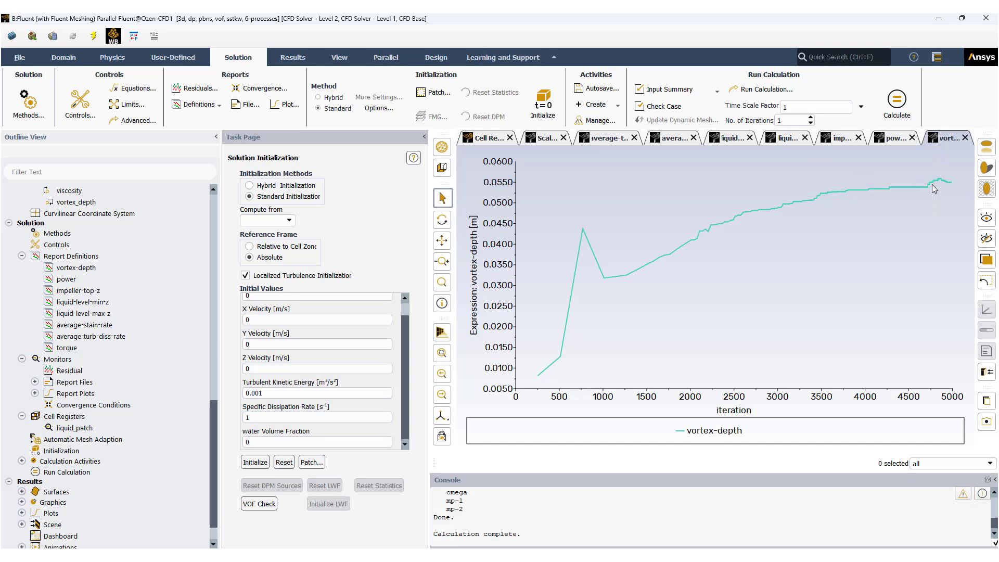
pyautogui.click(891, 139)
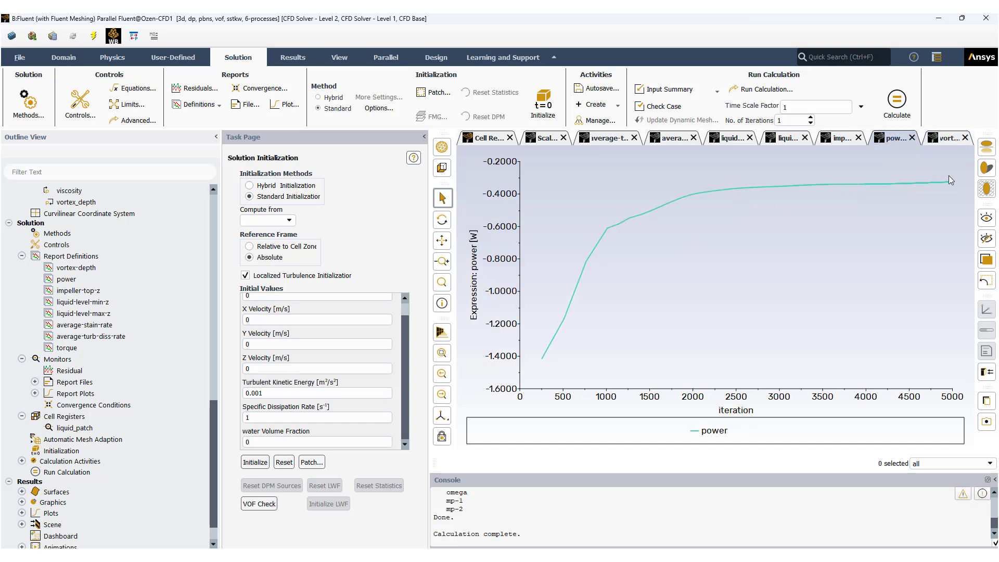
pyautogui.click(837, 140)
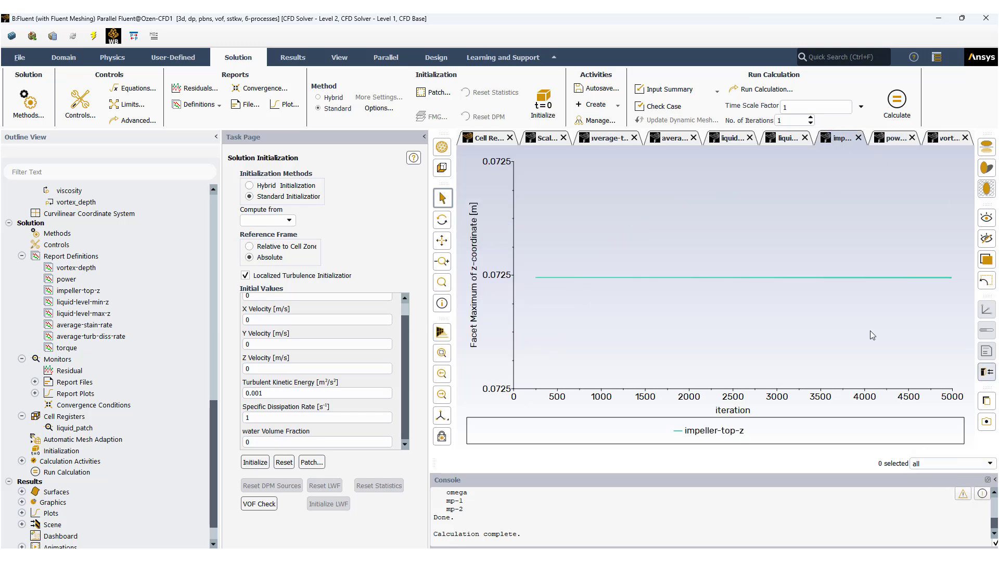
# Open the saved contour-1 definition and display the water volume fraction on plane-7
pyautogui.click(126, 424)
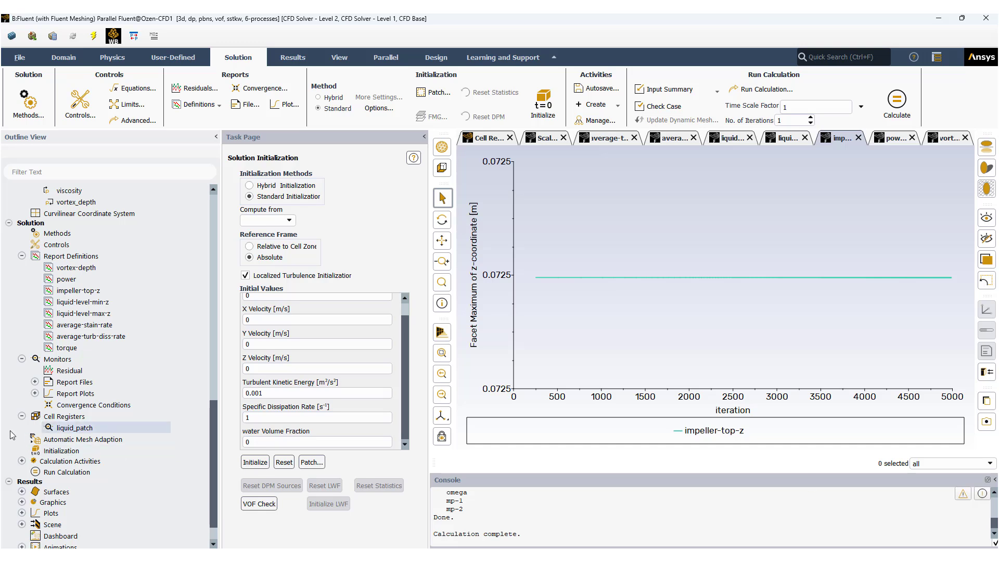
pyautogui.scroll(-1, 31, 458)
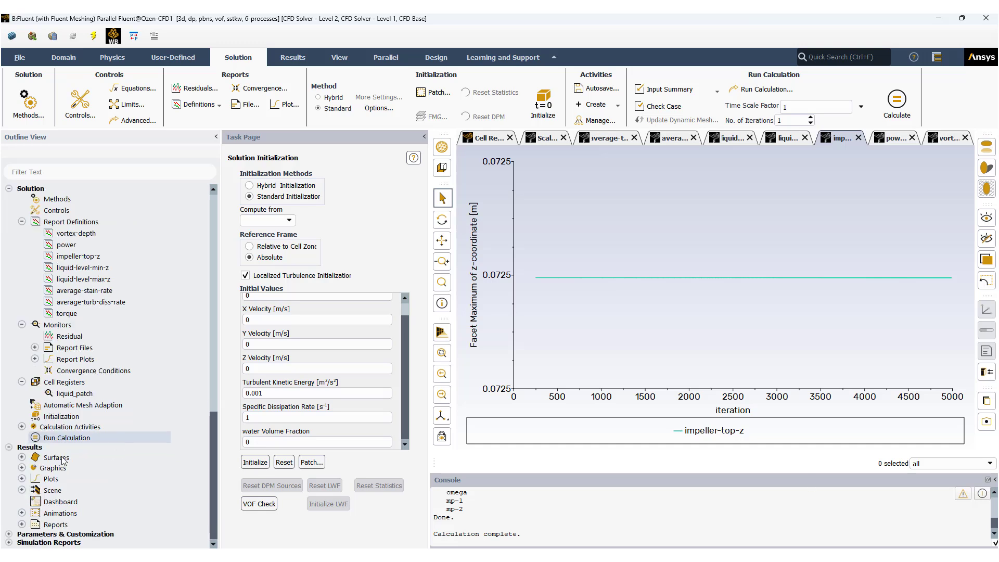
pyautogui.click(21, 468)
pyautogui.click(35, 489)
pyautogui.click(80, 502)
pyautogui.doubleClick(79, 502)
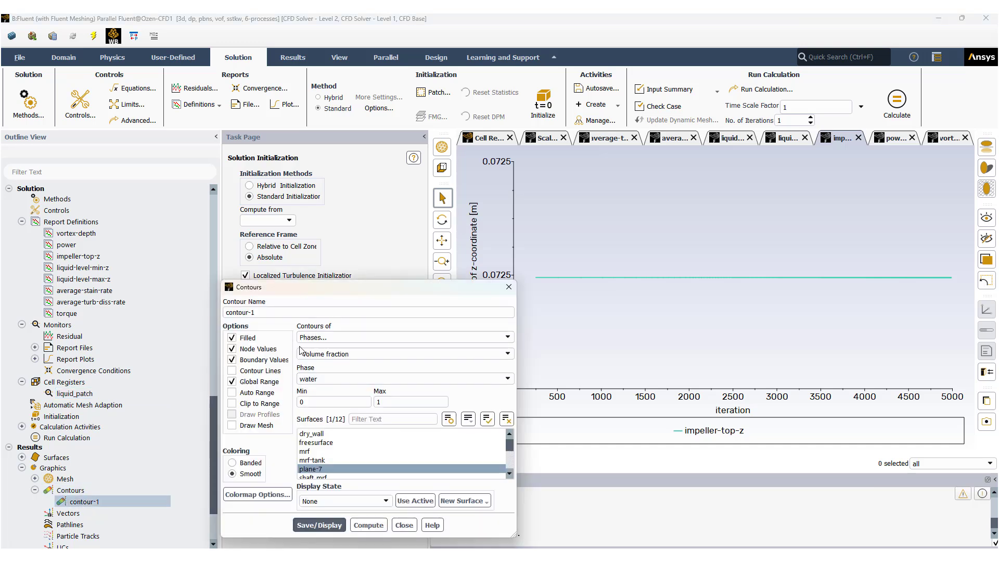
pyautogui.click(328, 525)
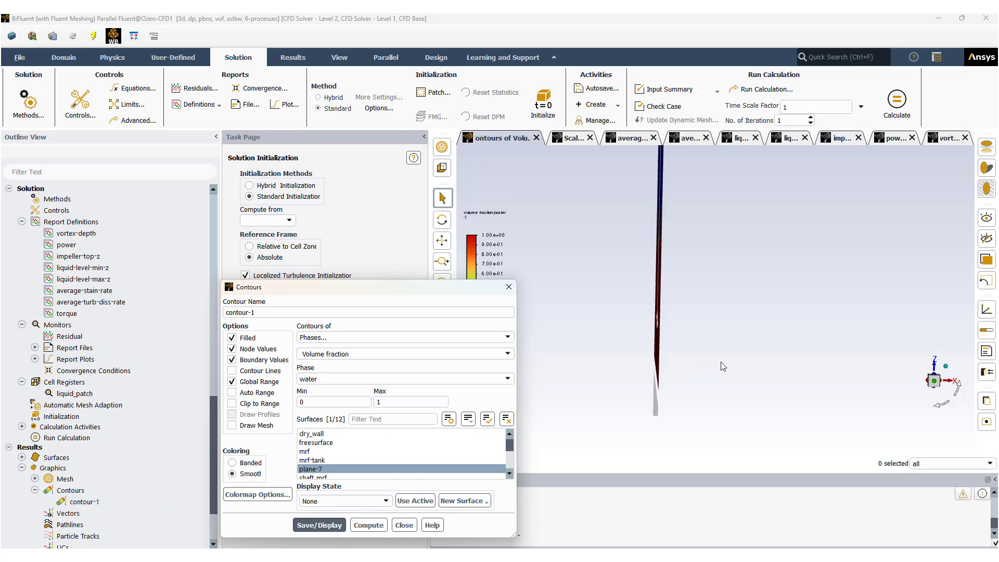
# Face the contour plane squarely along the X axis and examine the water–air interface around the shaft up close
pyautogui.click(692, 367)
pyautogui.moveTo(692, 367); pyautogui.dragTo(808, 392)
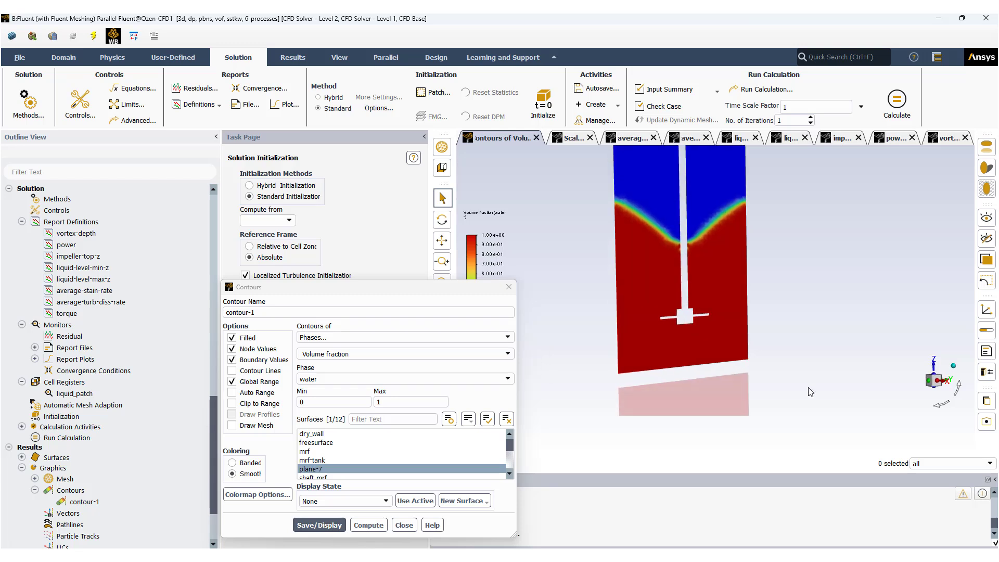
pyautogui.click(940, 384)
pyautogui.click(943, 406)
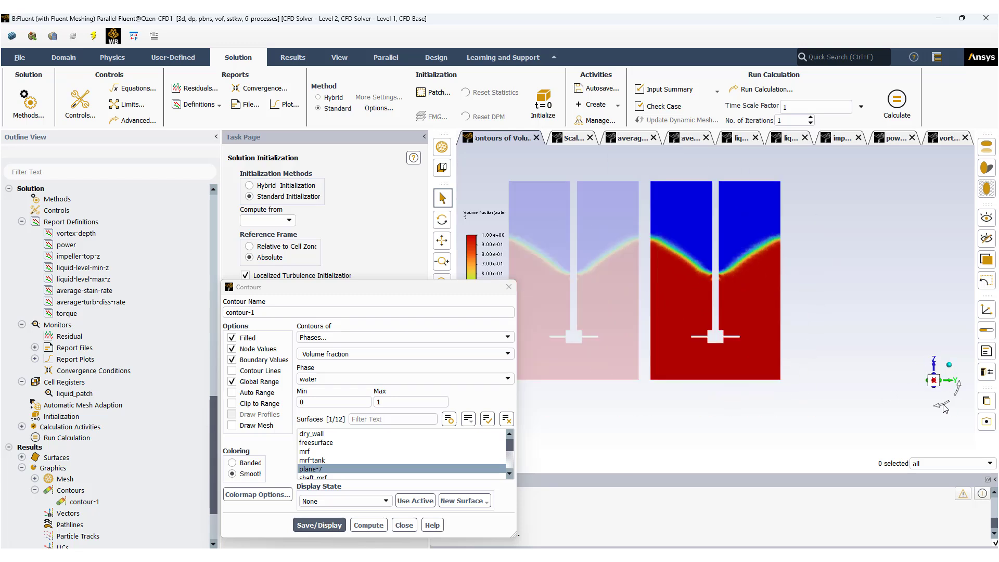
pyautogui.moveTo(437, 291); pyautogui.dragTo(322, 265)
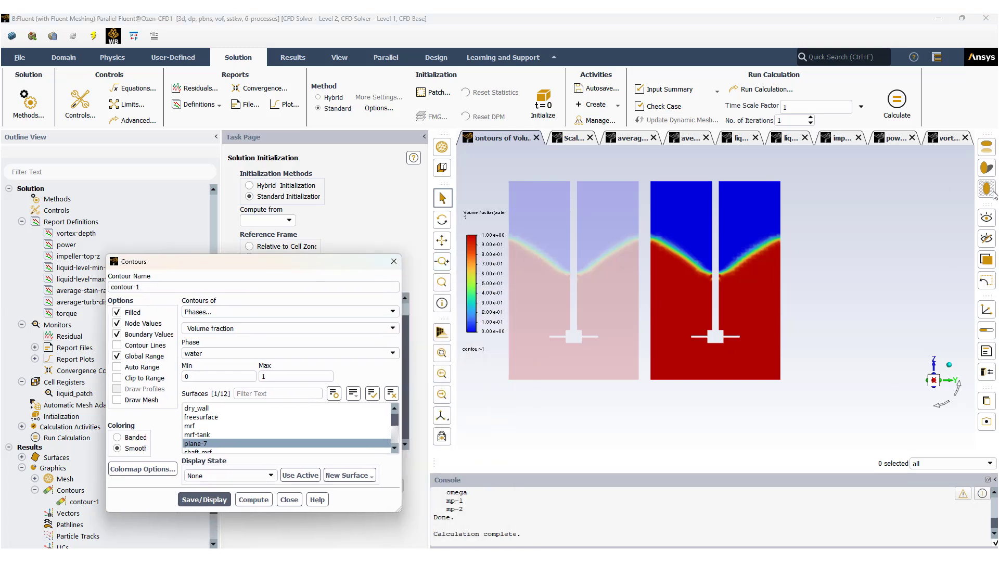
pyautogui.scroll(1, 717, 312)
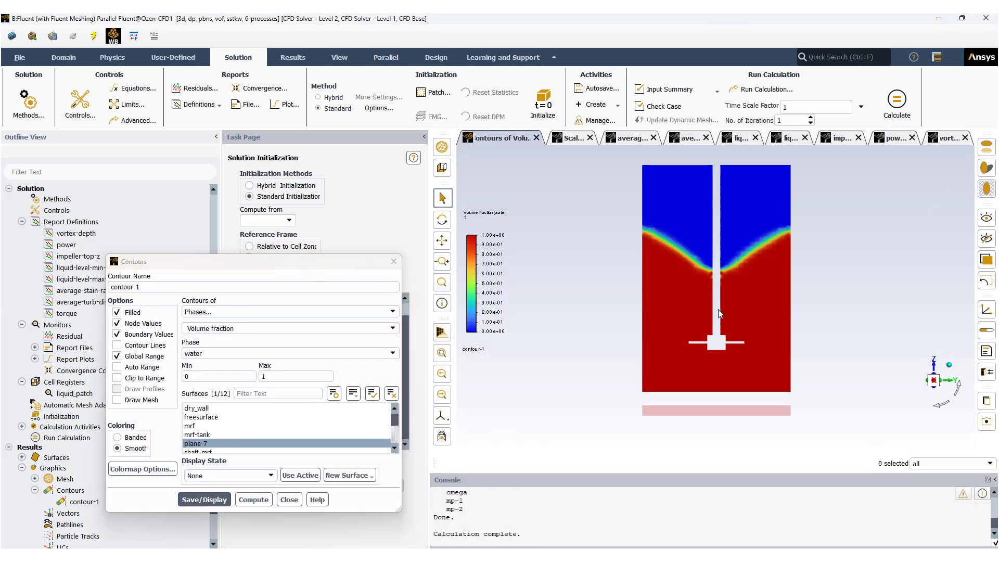
pyautogui.scroll(2, 741, 301)
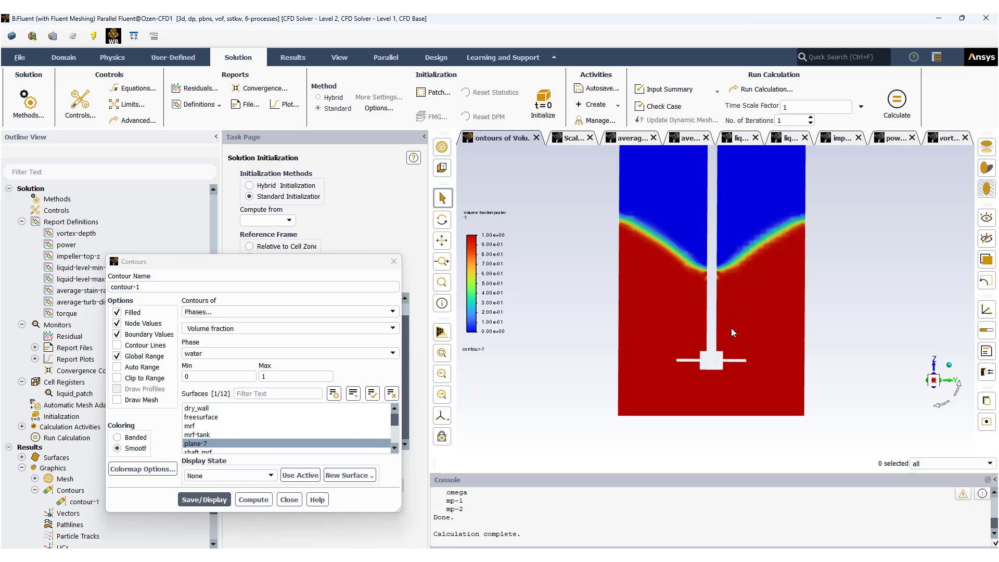
pyautogui.moveTo(730, 329); pyautogui.dragTo(646, 315, button='middle')
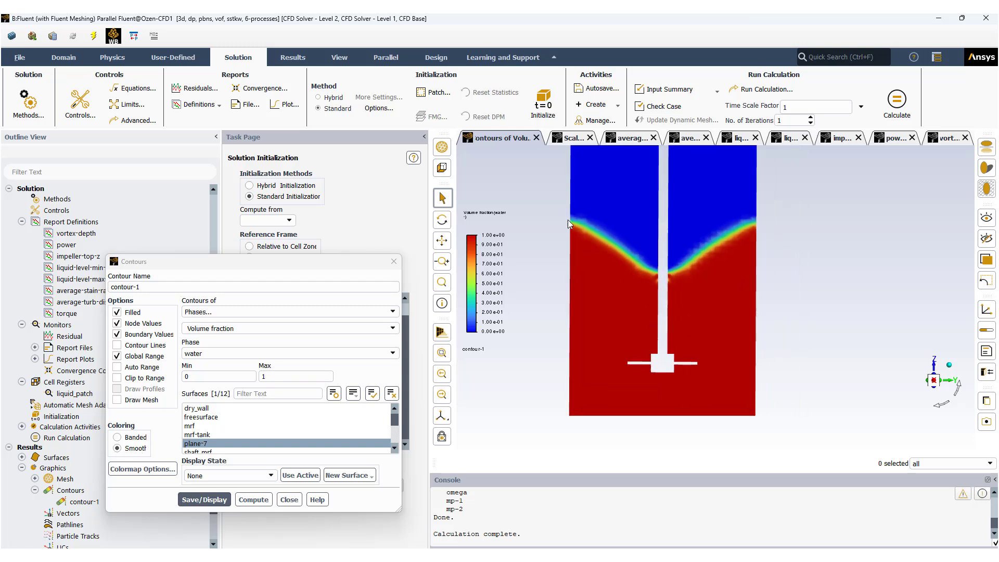
# Enlarge the volume fraction colormap legend, place it just beside the tank section, and close the contour definition
pyautogui.moveTo(469, 257)
pyautogui.moveTo(506, 353)
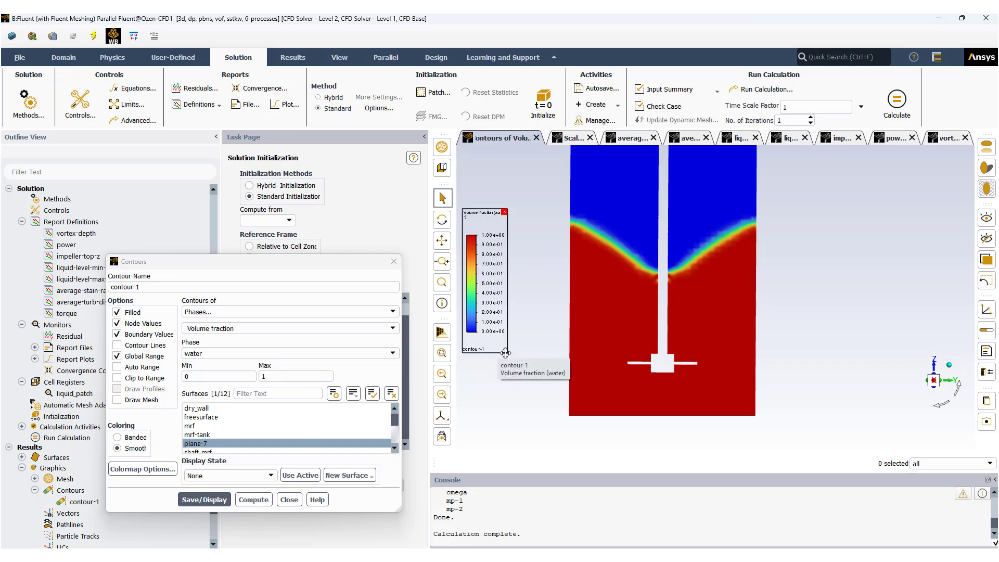
pyautogui.moveTo(505, 353); pyautogui.dragTo(535, 380)
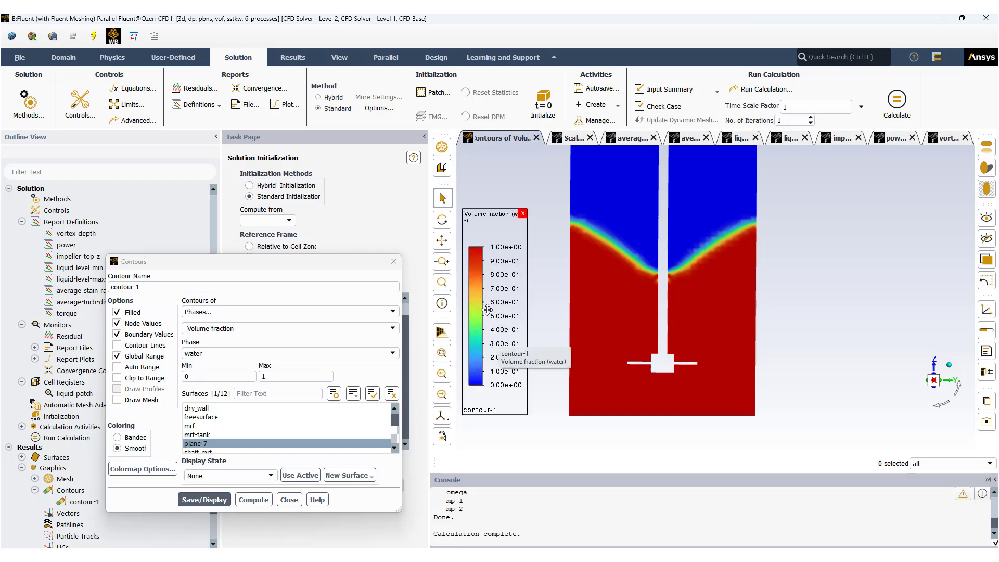
pyautogui.moveTo(486, 310); pyautogui.dragTo(519, 287)
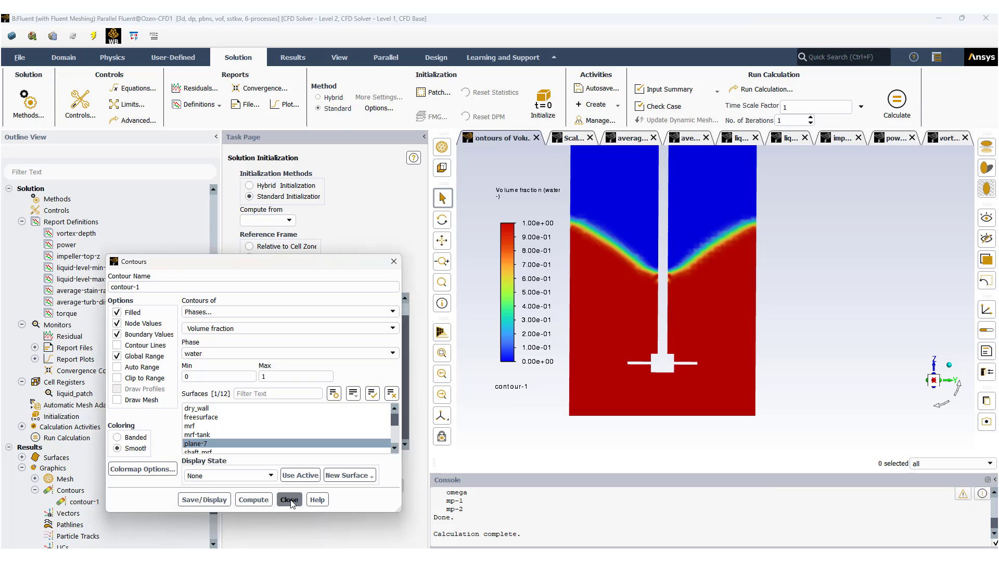
pyautogui.click(288, 500)
# Open scene-1, save and display it with the liquid level and transparent walls, and inspect the vortex surface from an elevated angle
pyautogui.scroll(-3, 63, 499)
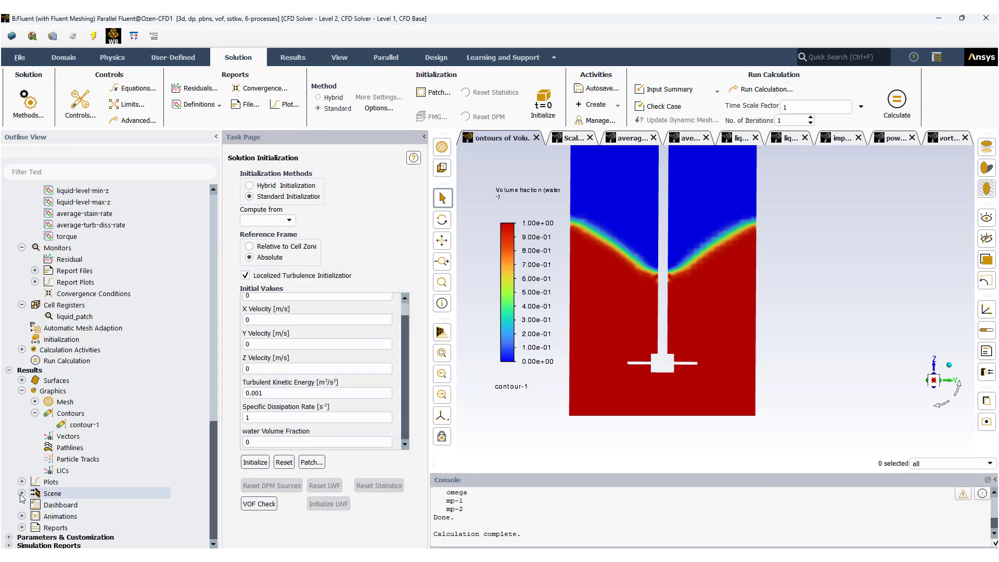
pyautogui.click(21, 493)
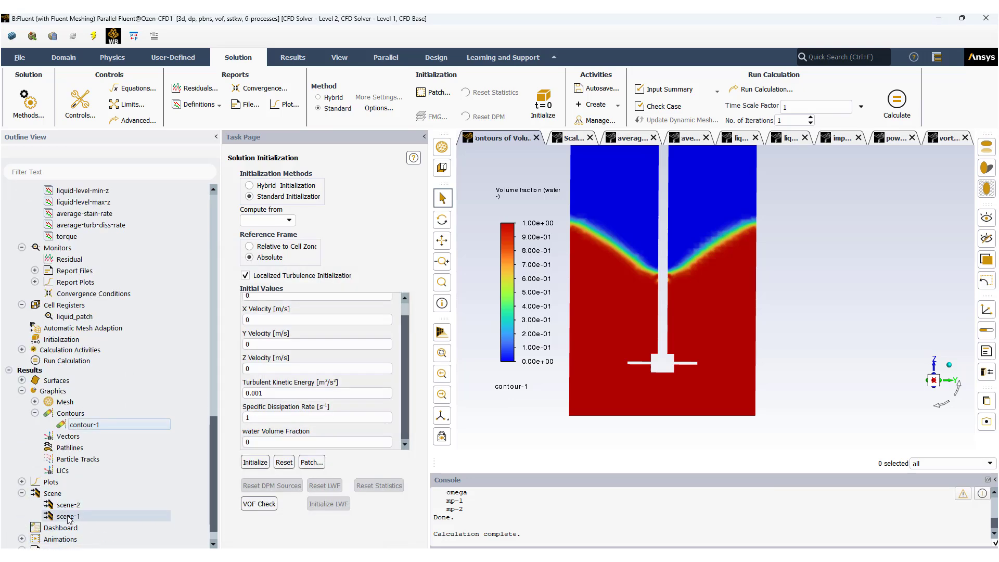
pyautogui.doubleClick(68, 517)
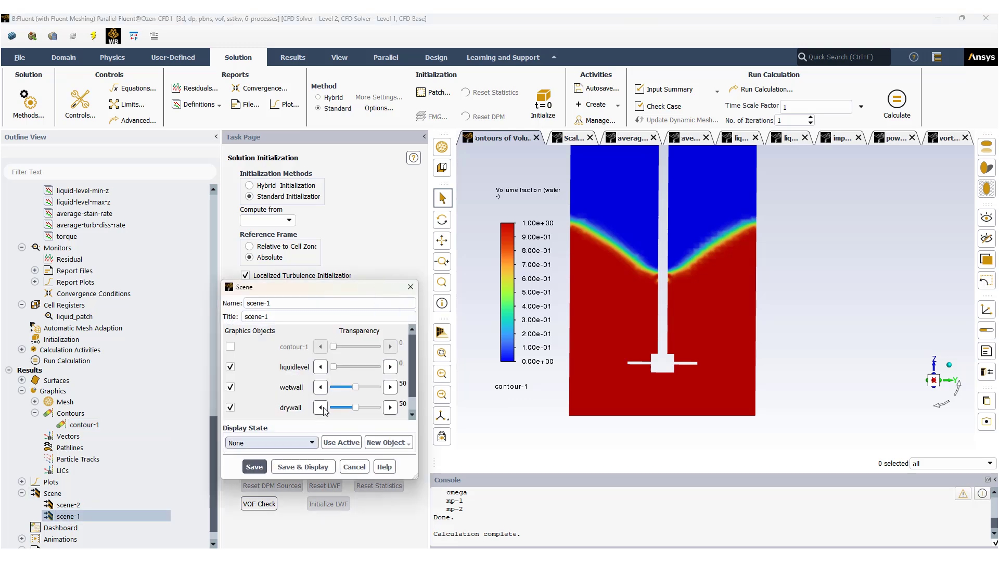
pyautogui.click(291, 467)
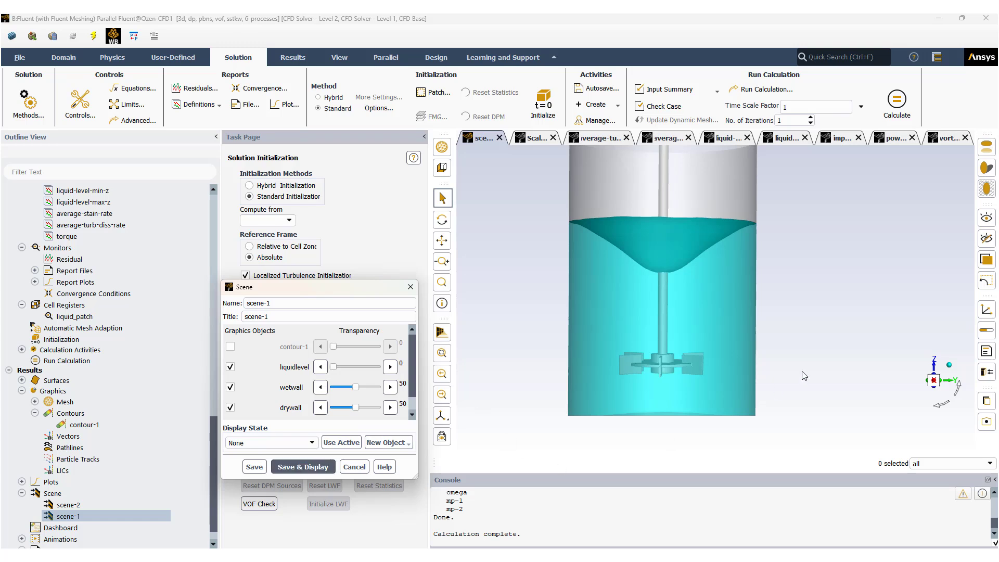
pyautogui.scroll(-3, 780, 370)
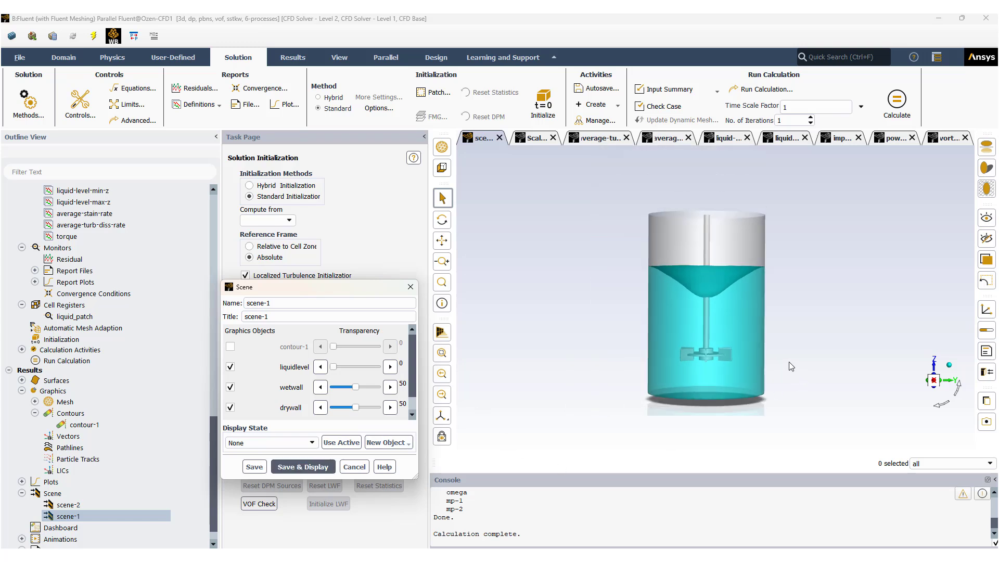
pyautogui.scroll(-1, 788, 364)
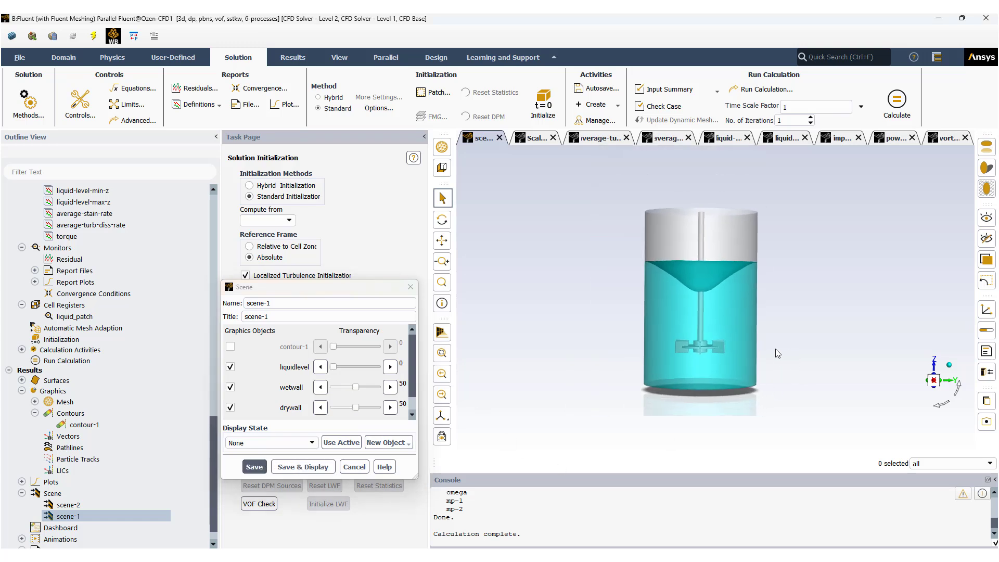
pyautogui.scroll(-1, 775, 349)
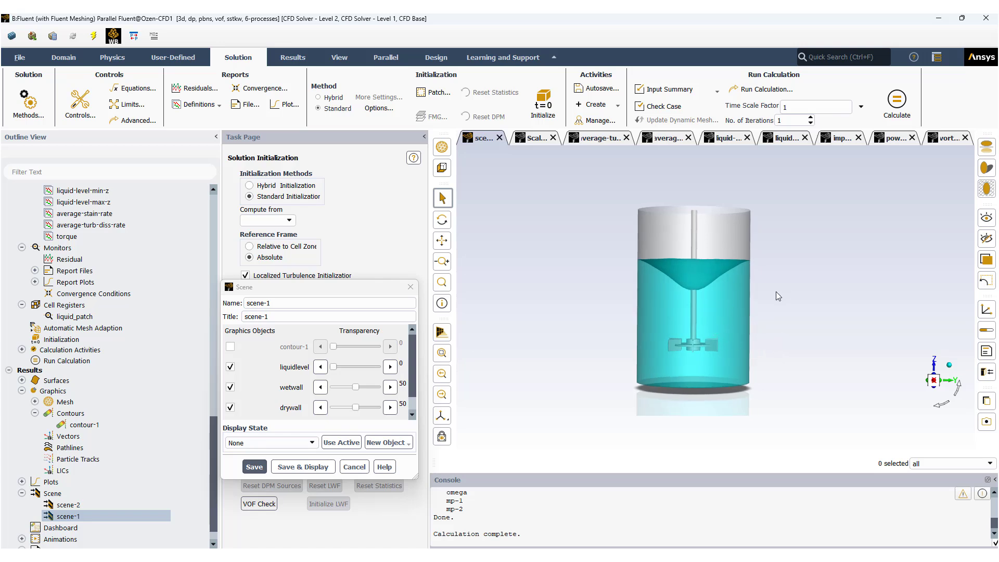
pyautogui.moveTo(775, 291); pyautogui.dragTo(778, 333)
pyautogui.scroll(3, 739, 286)
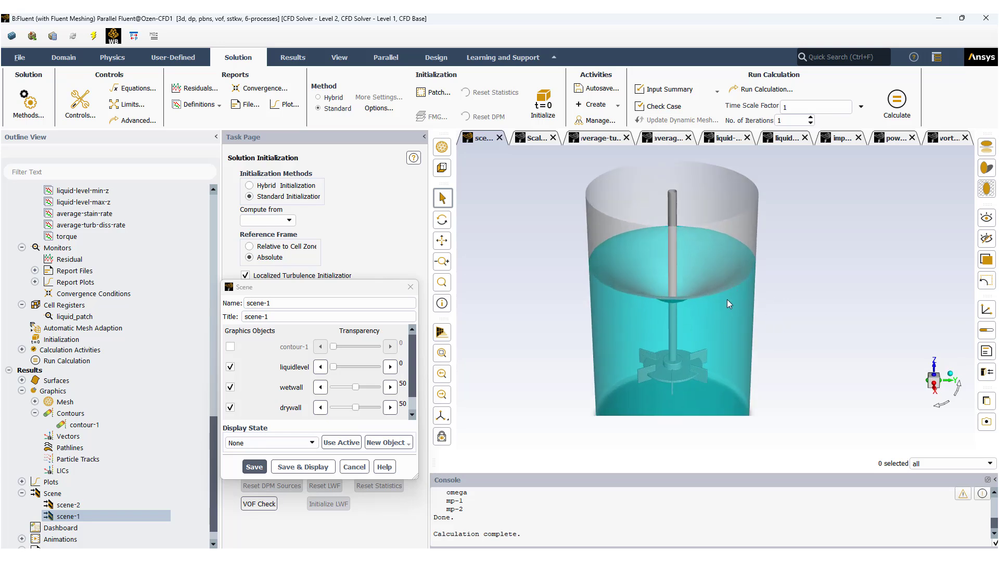
pyautogui.scroll(-3, 720, 320)
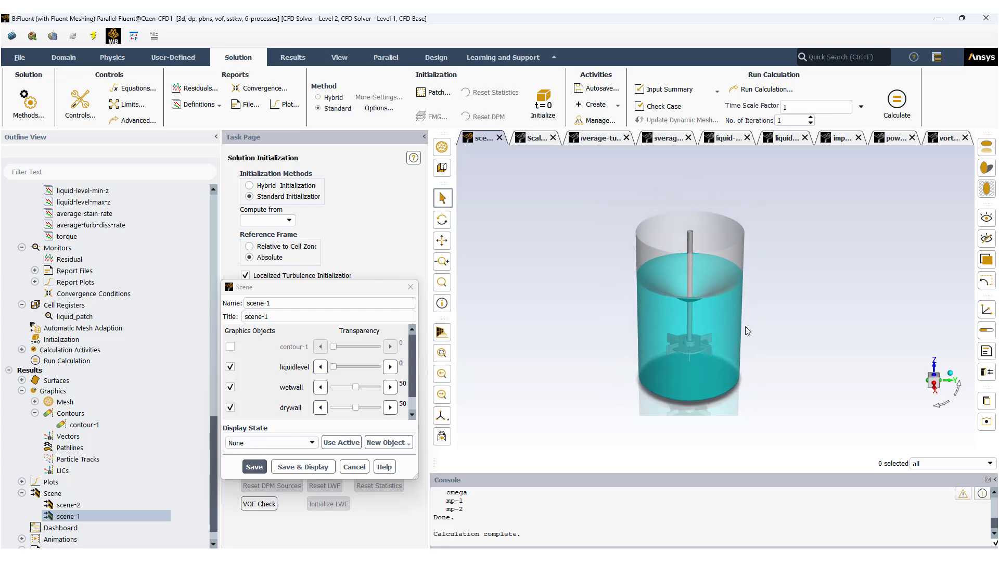